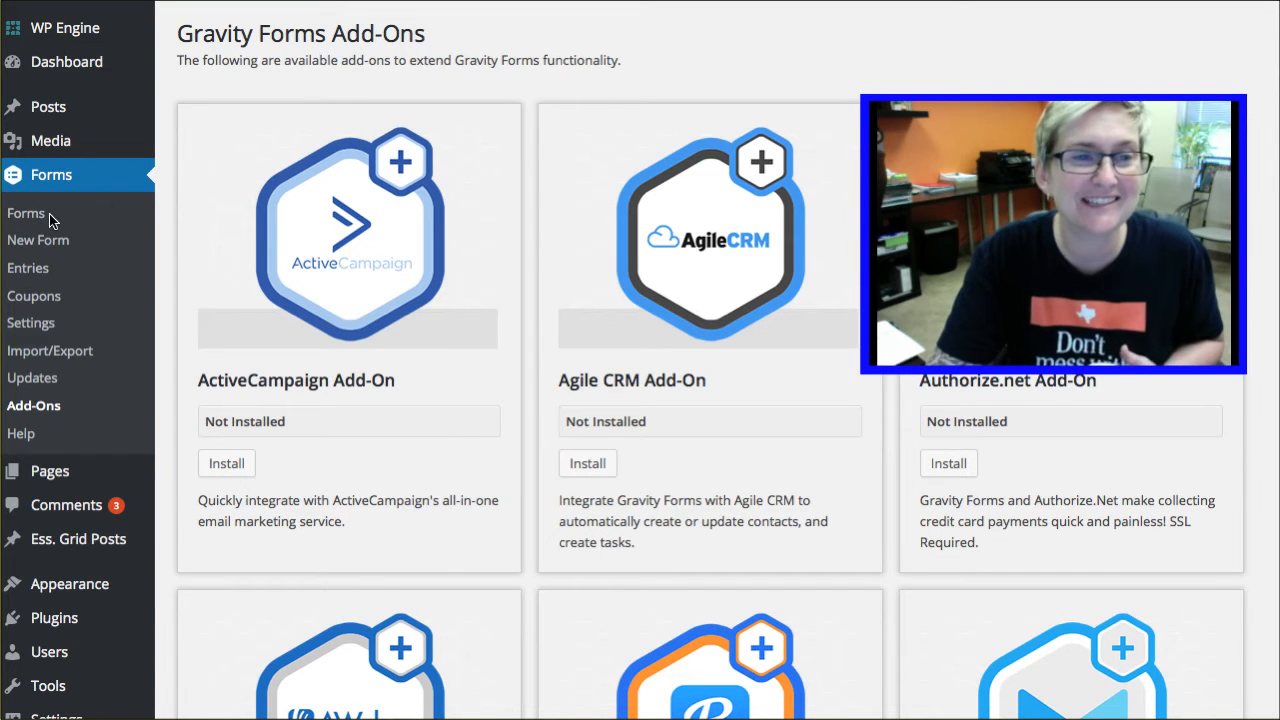
Review the available Gravity Forms add-ons from ActiveCampaign through to the Coupons, Dropbox and Emma add-ons.
click(174, 181)
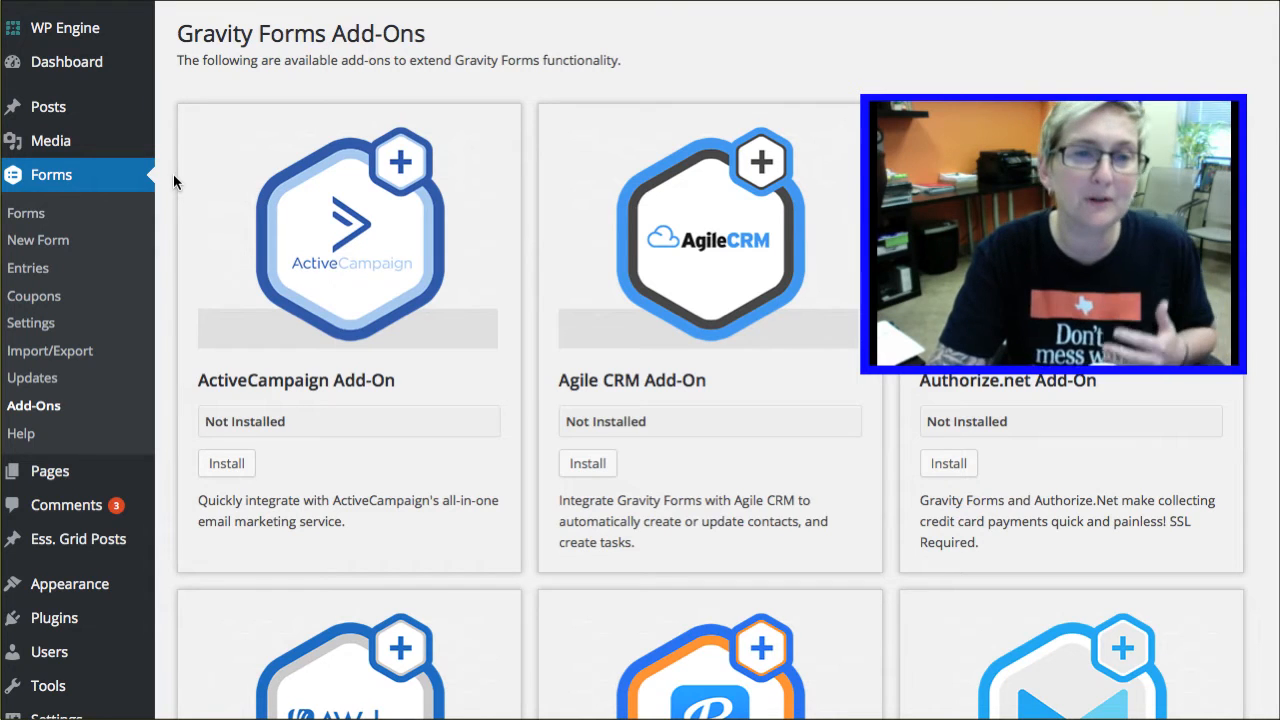
click(57, 401)
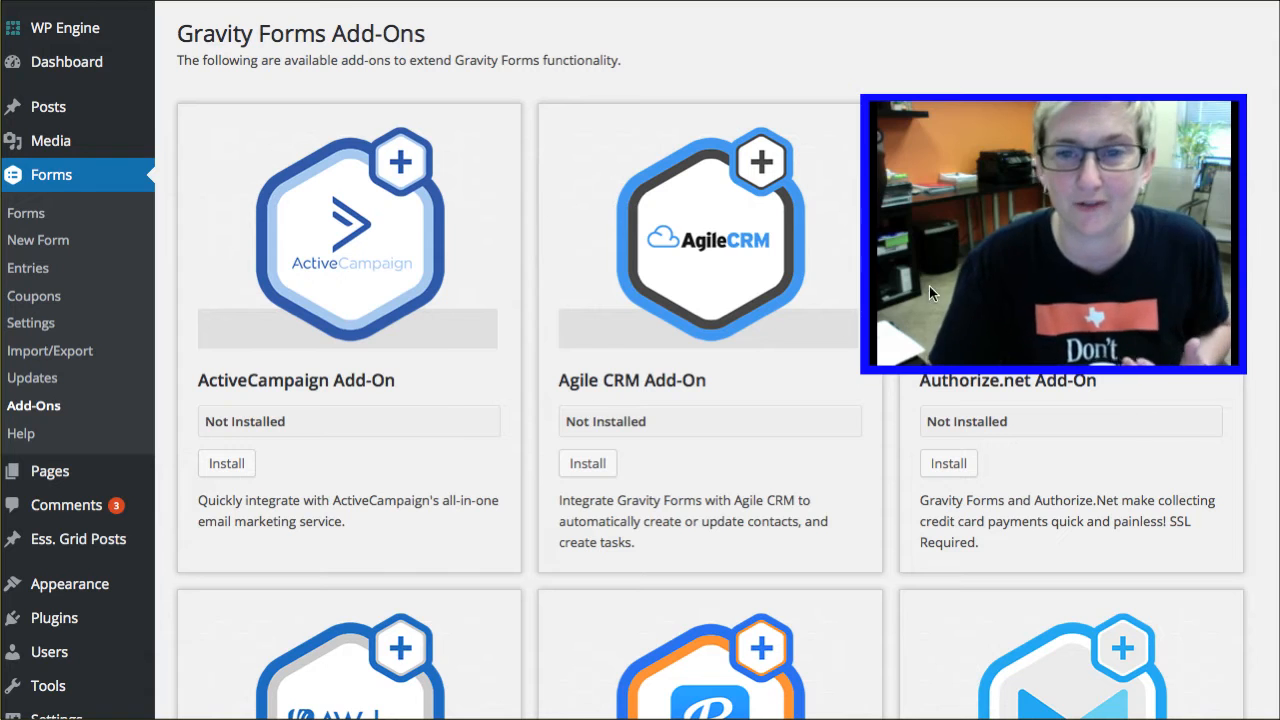
click(892, 146)
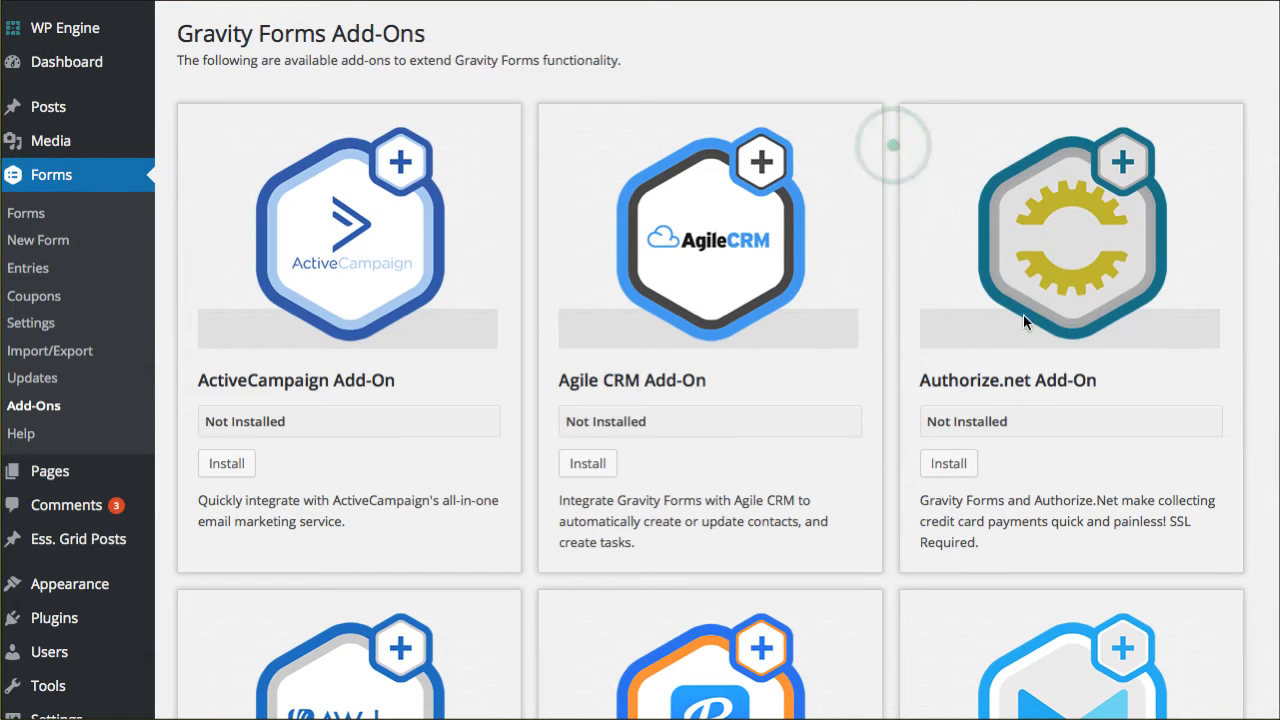
scroll(999, 347, down, 4)
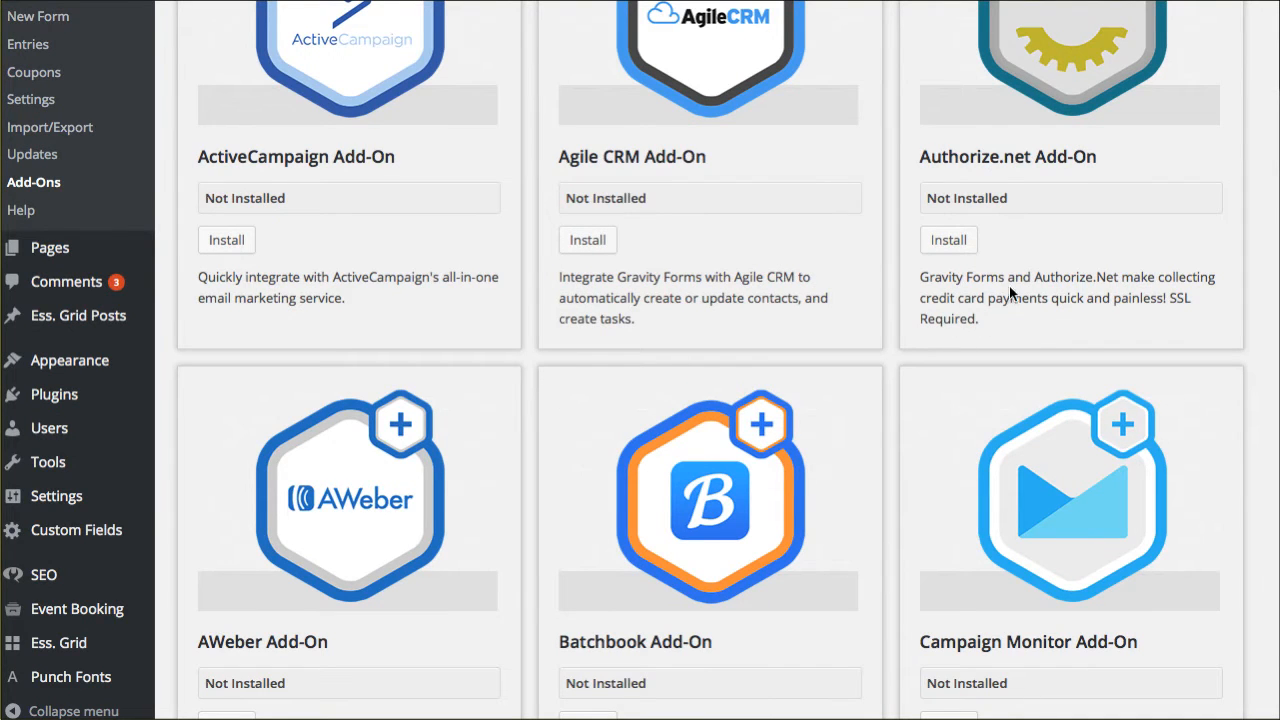
scroll(900, 312, down, 2)
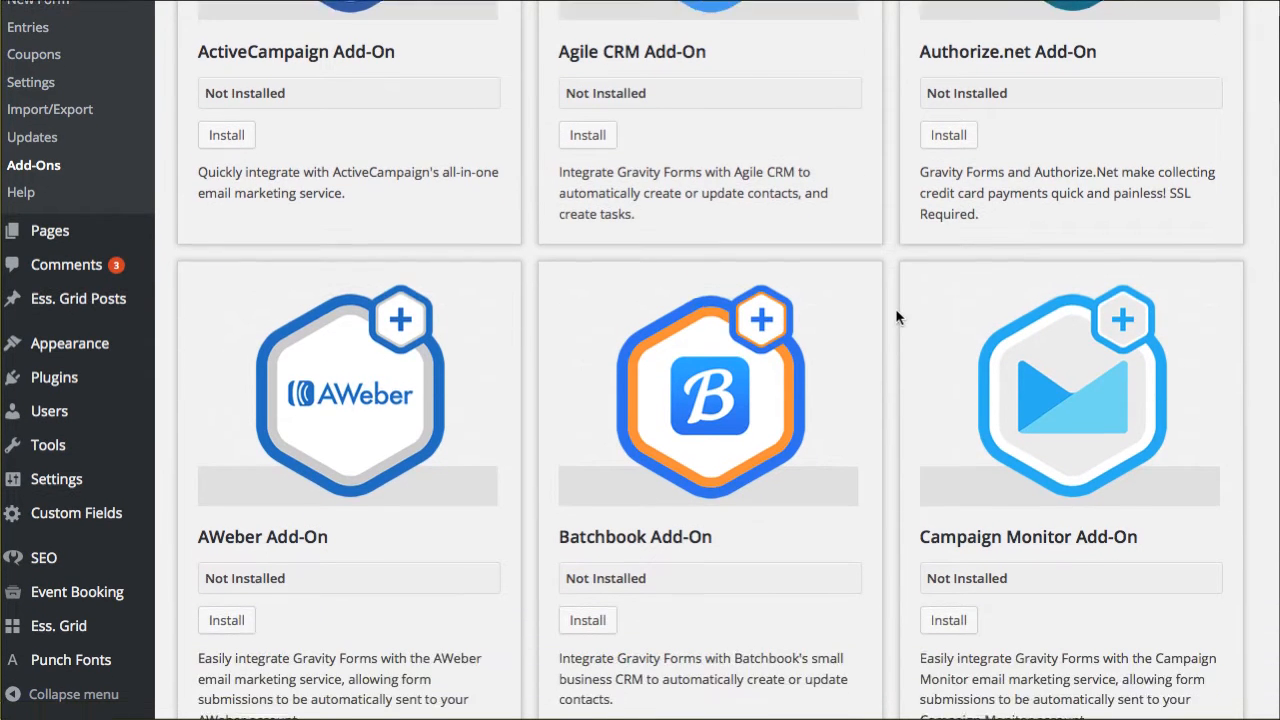
scroll(895, 312, up, 3)
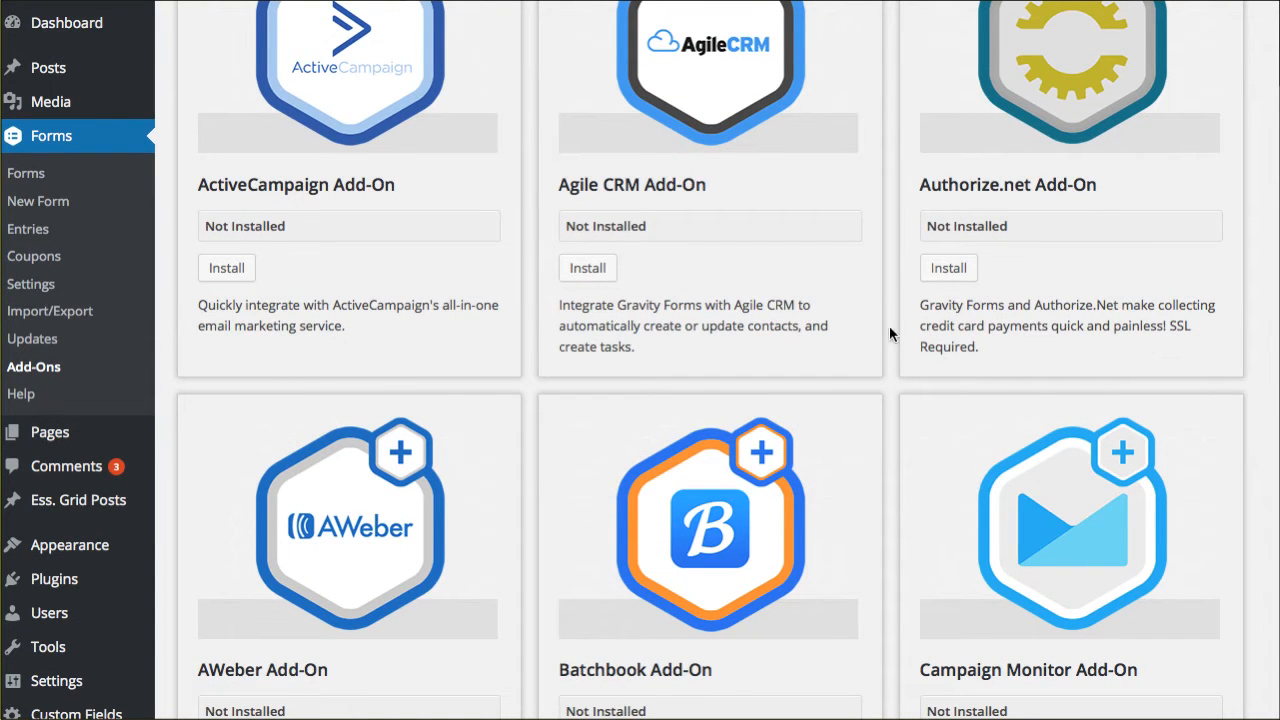
scroll(902, 323, down, 7)
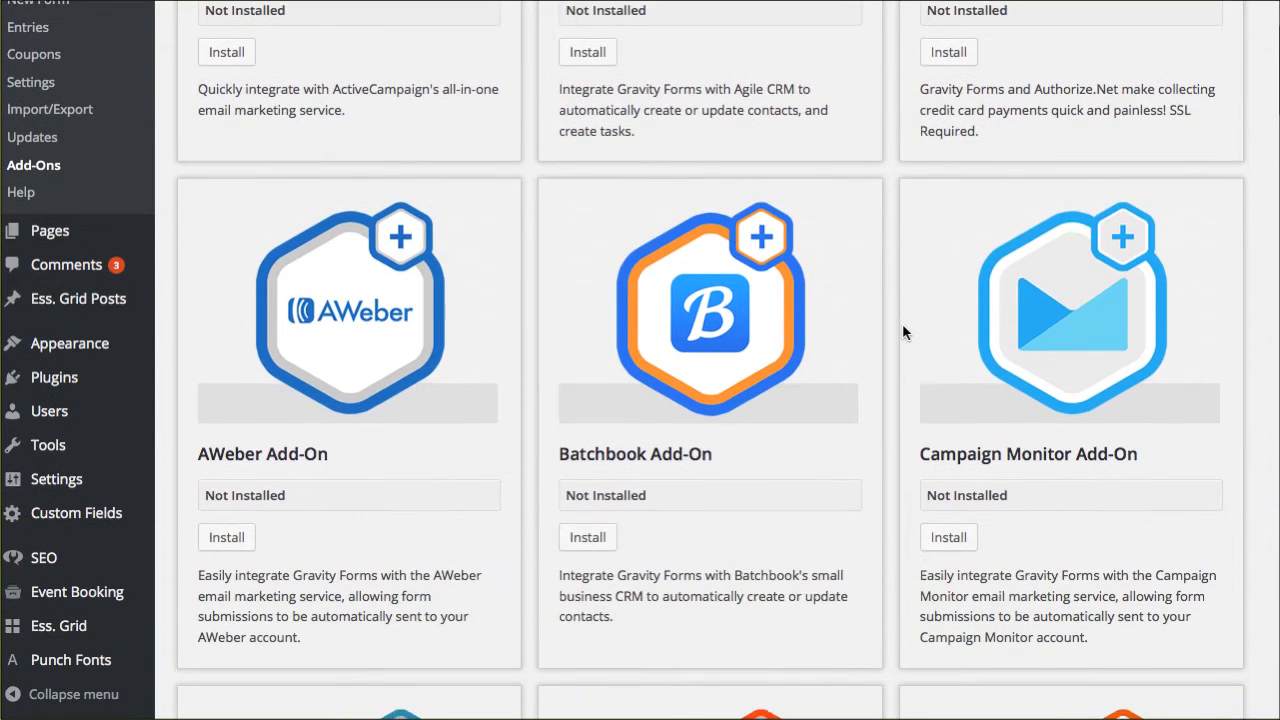
scroll(902, 323, down, 6)
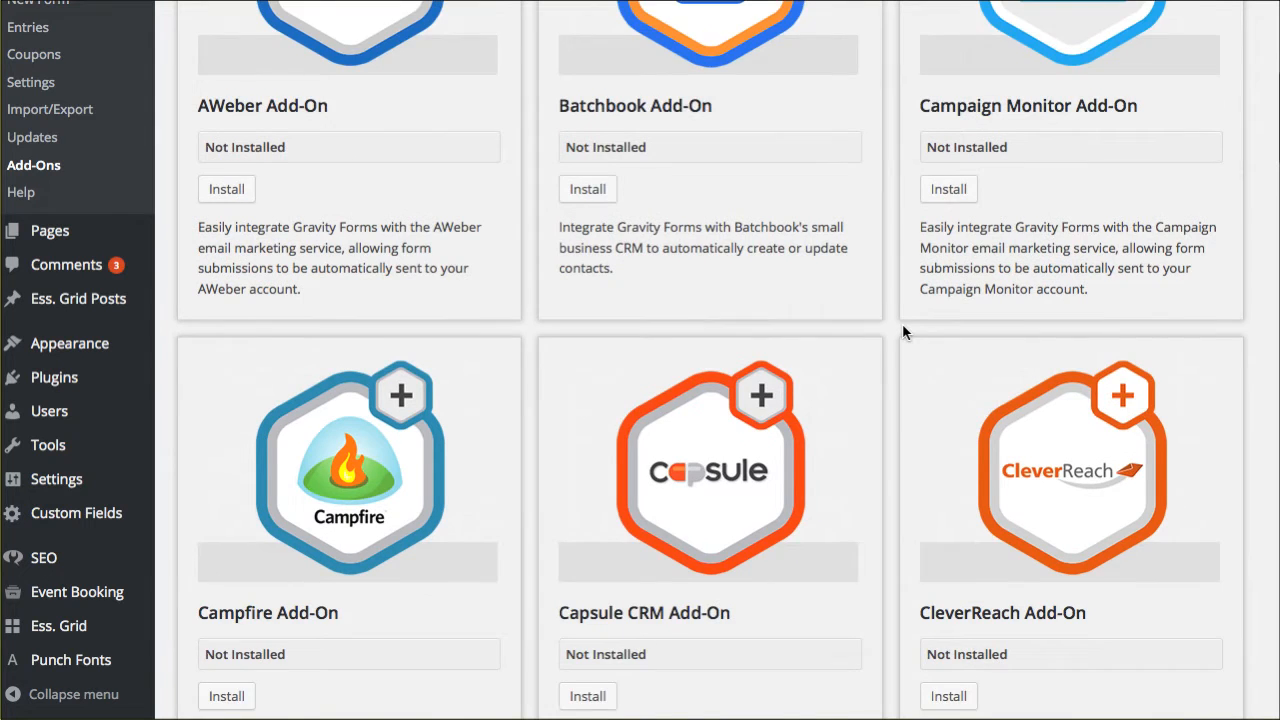
scroll(902, 325, down, 3)
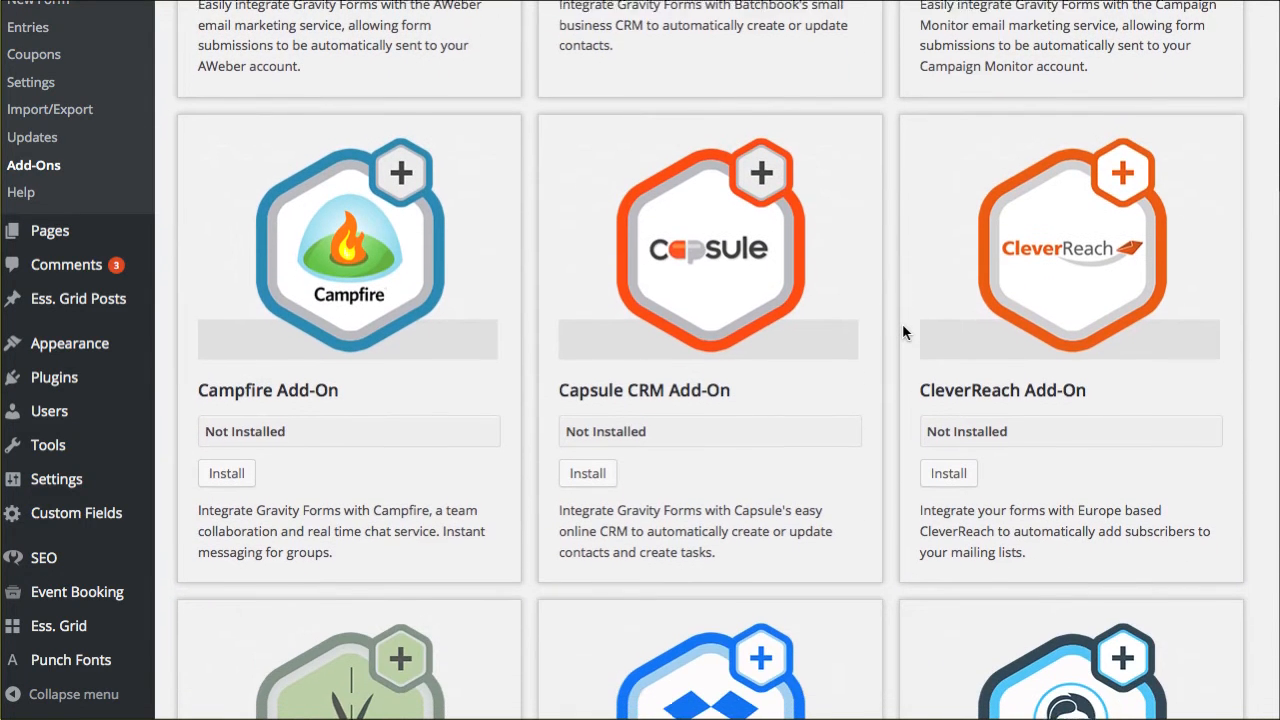
scroll(902, 325, down, 5)
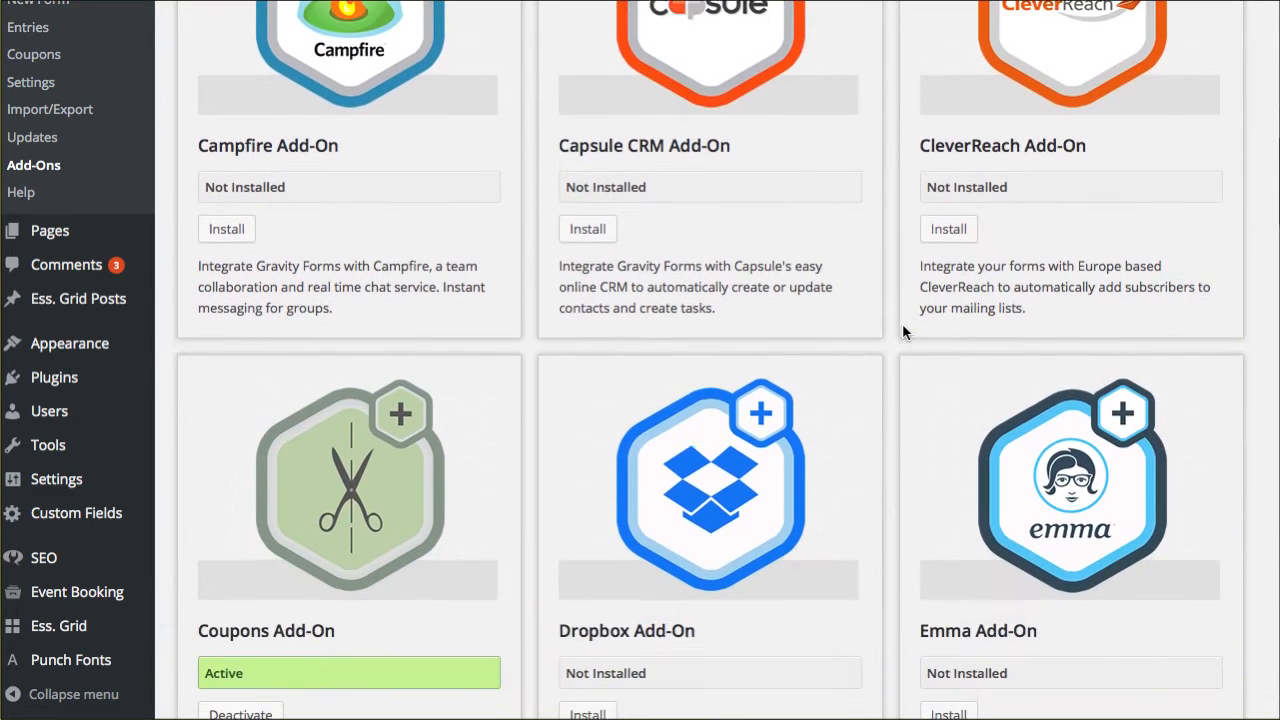
scroll(902, 333, down, 2)
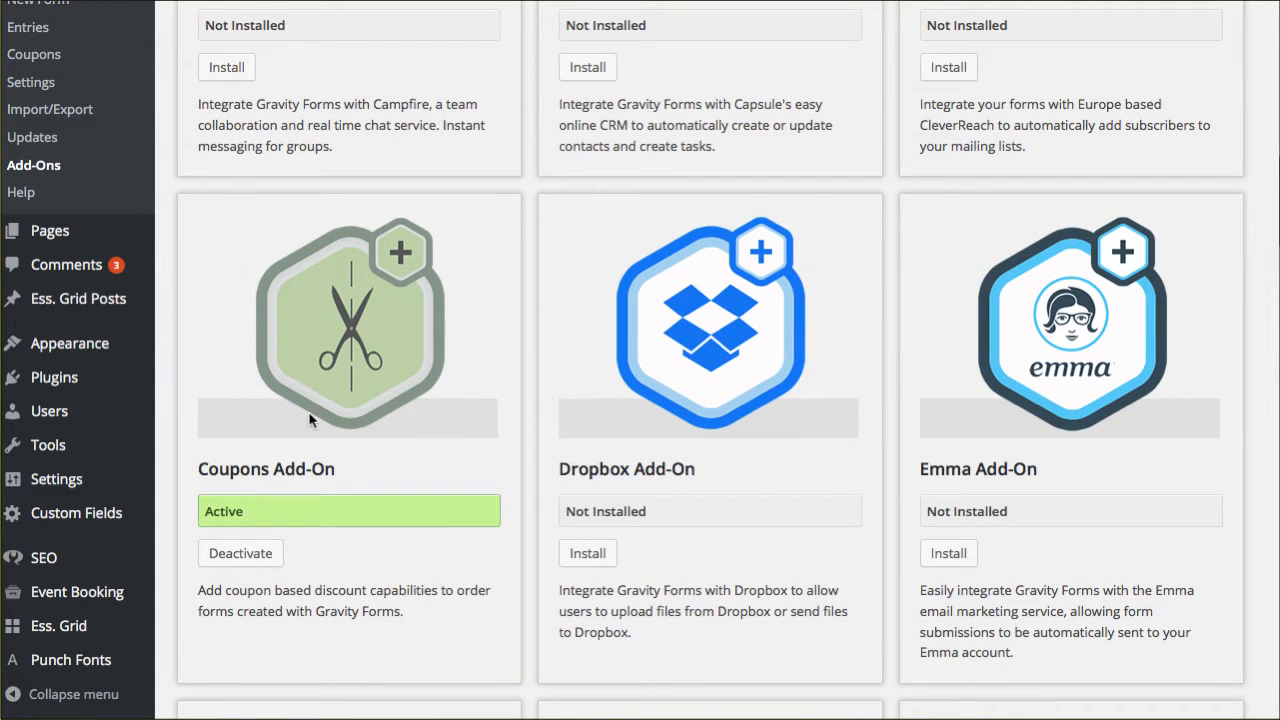
scroll(891, 368, down, 1)
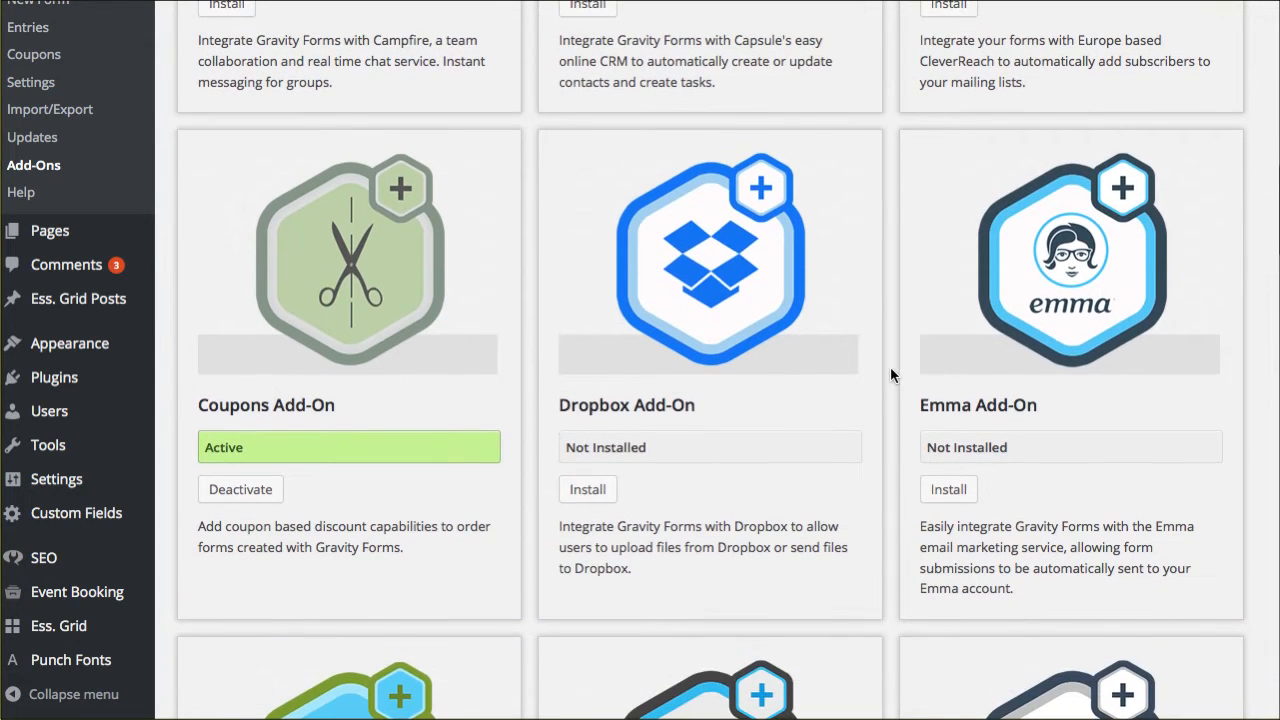
scroll(891, 370, down, 1)
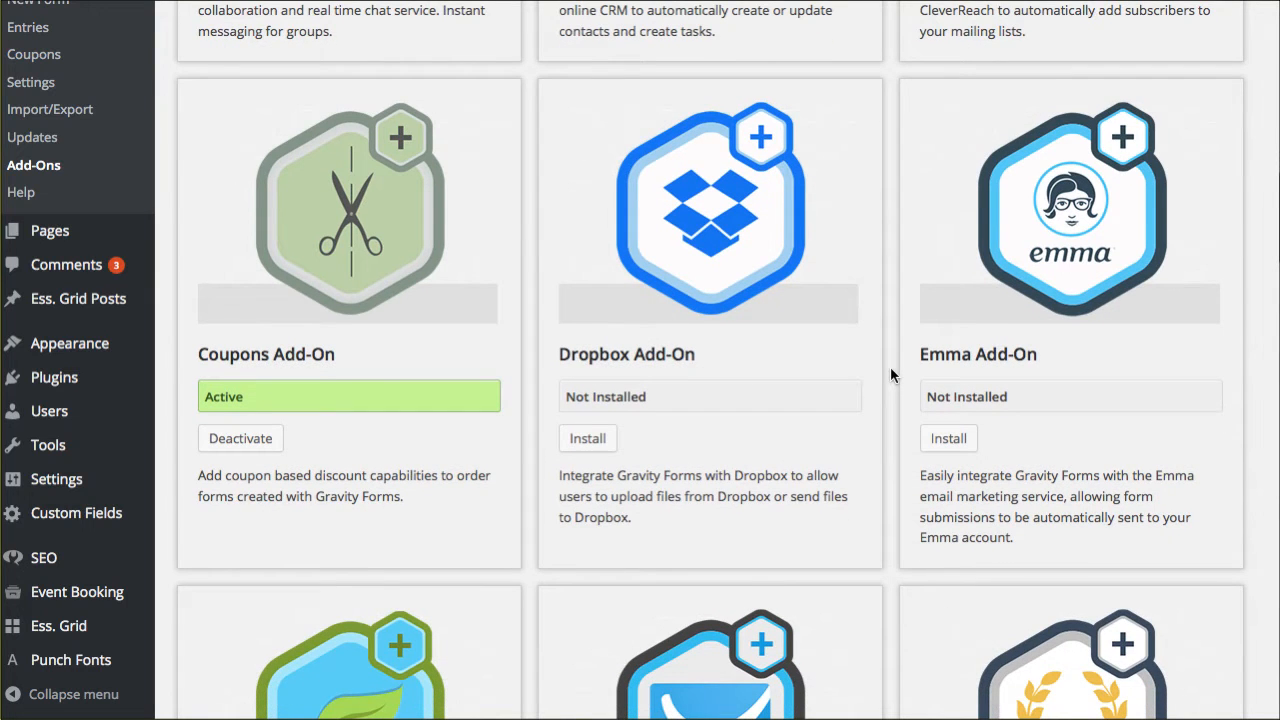
scroll(891, 375, down, 1)
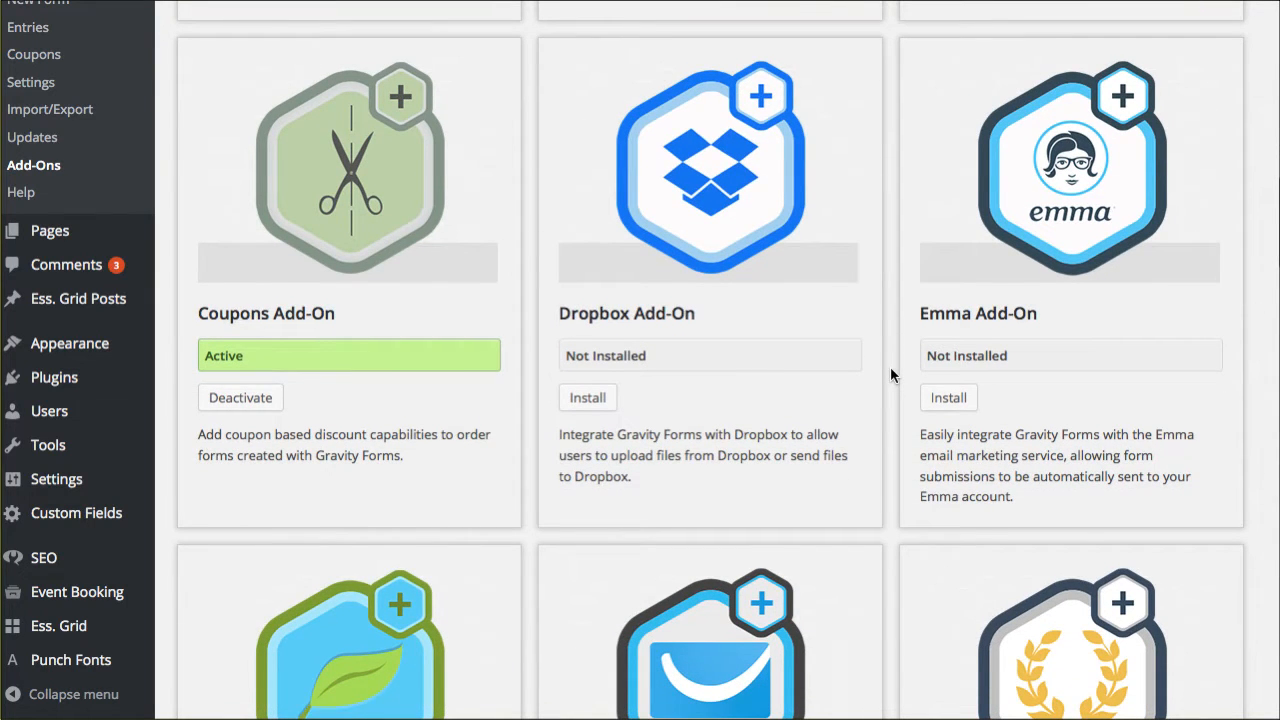
scroll(891, 373, down, 1)
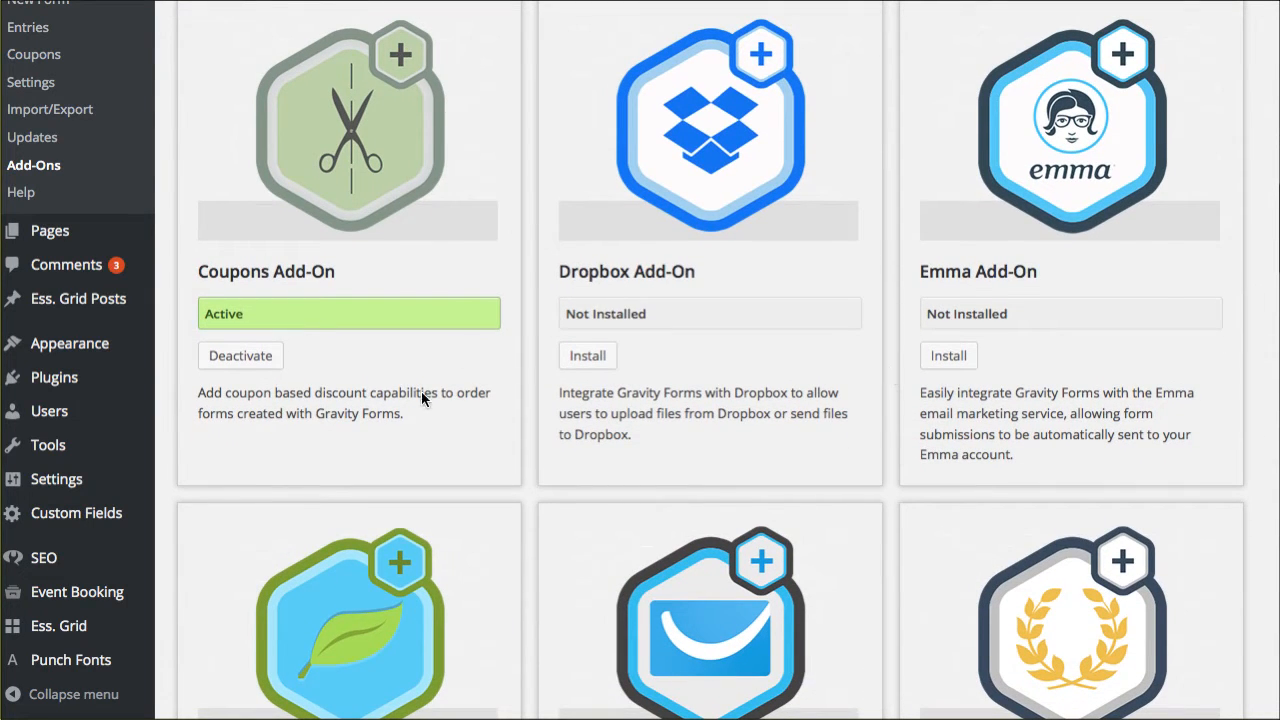
Read through the integrations from the FreshBooks Add-On to the Mad Mimi, MailChimp and PayPal add-ons.
scroll(884, 352, down, 5)
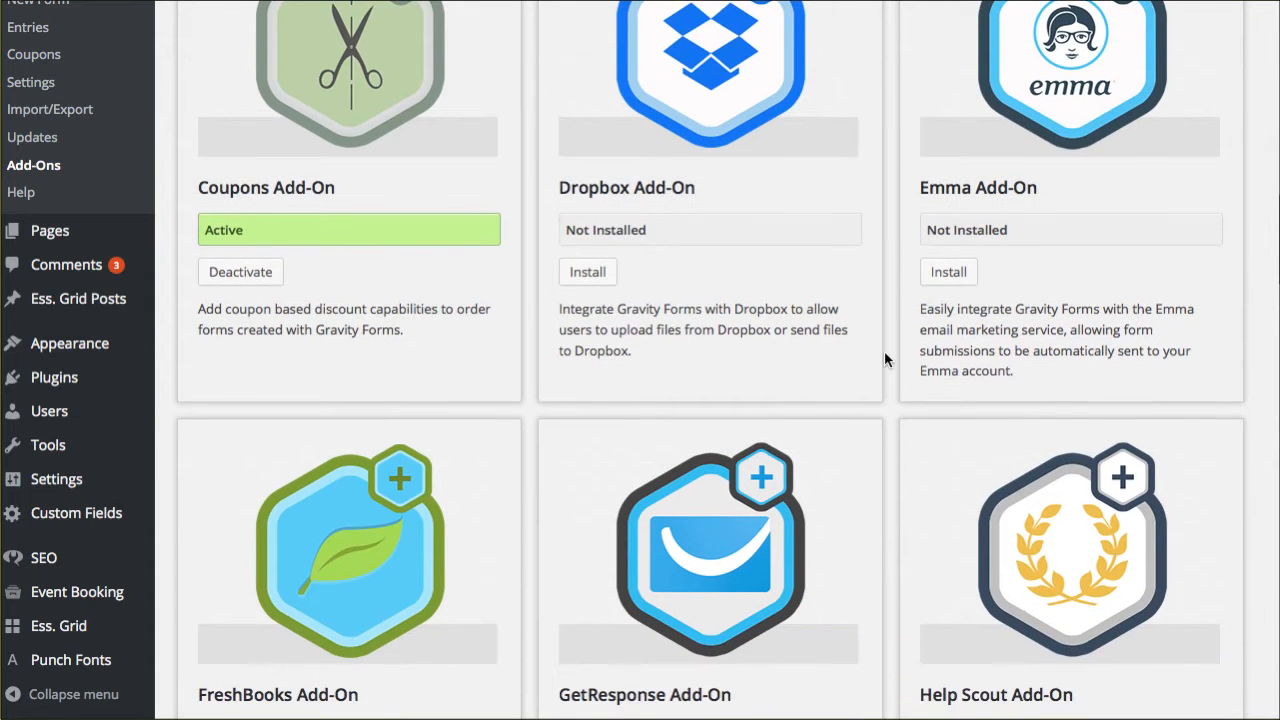
scroll(884, 351, down, 6)
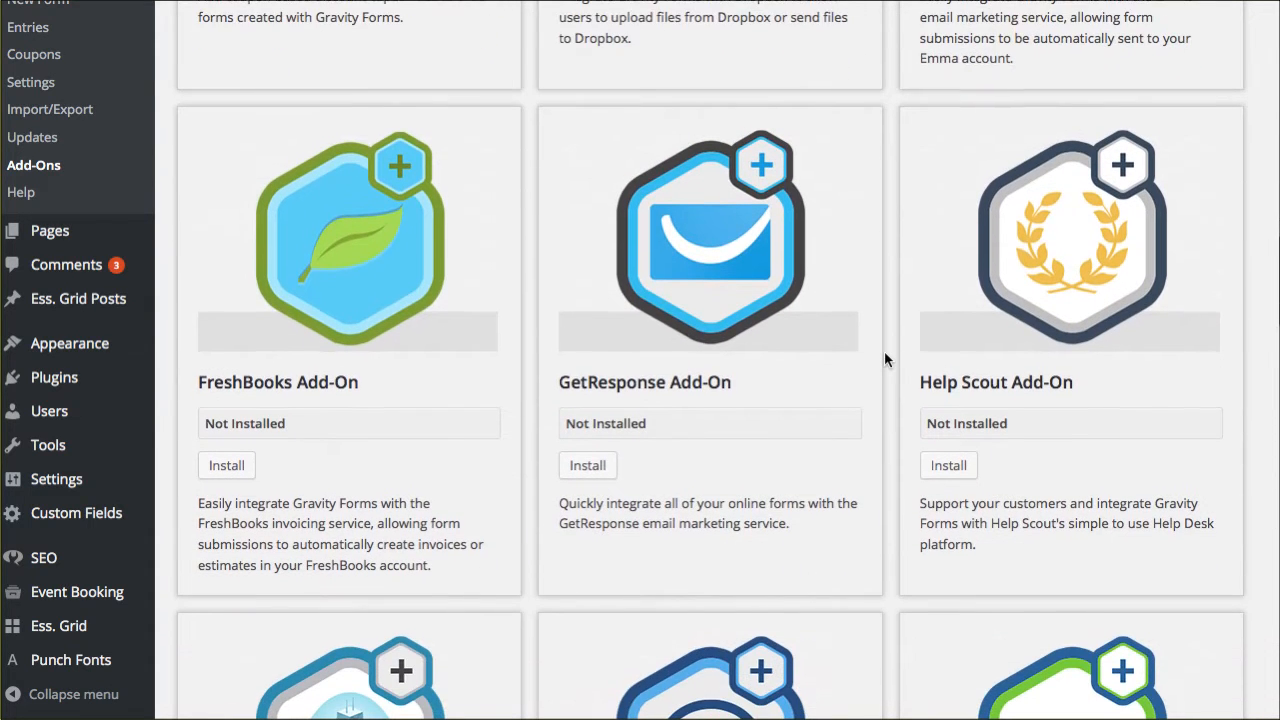
scroll(889, 351, down, 3)
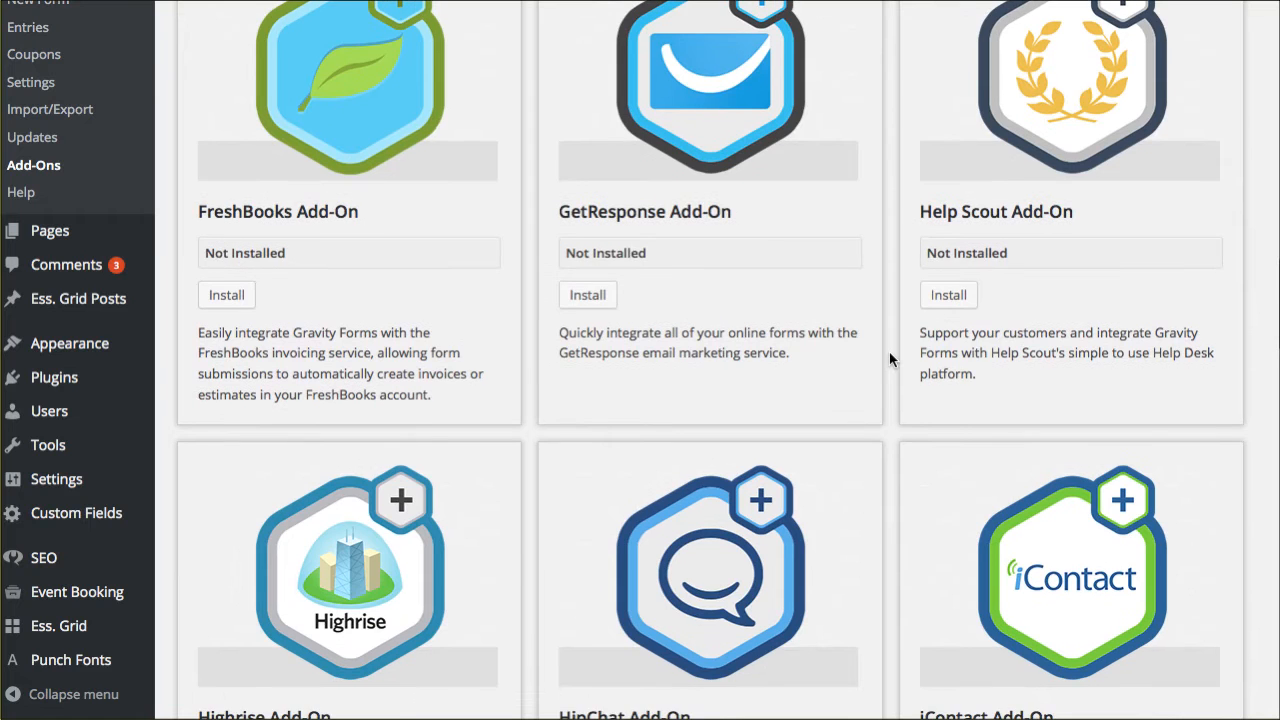
scroll(889, 351, down, 2)
scroll(889, 351, down, 4)
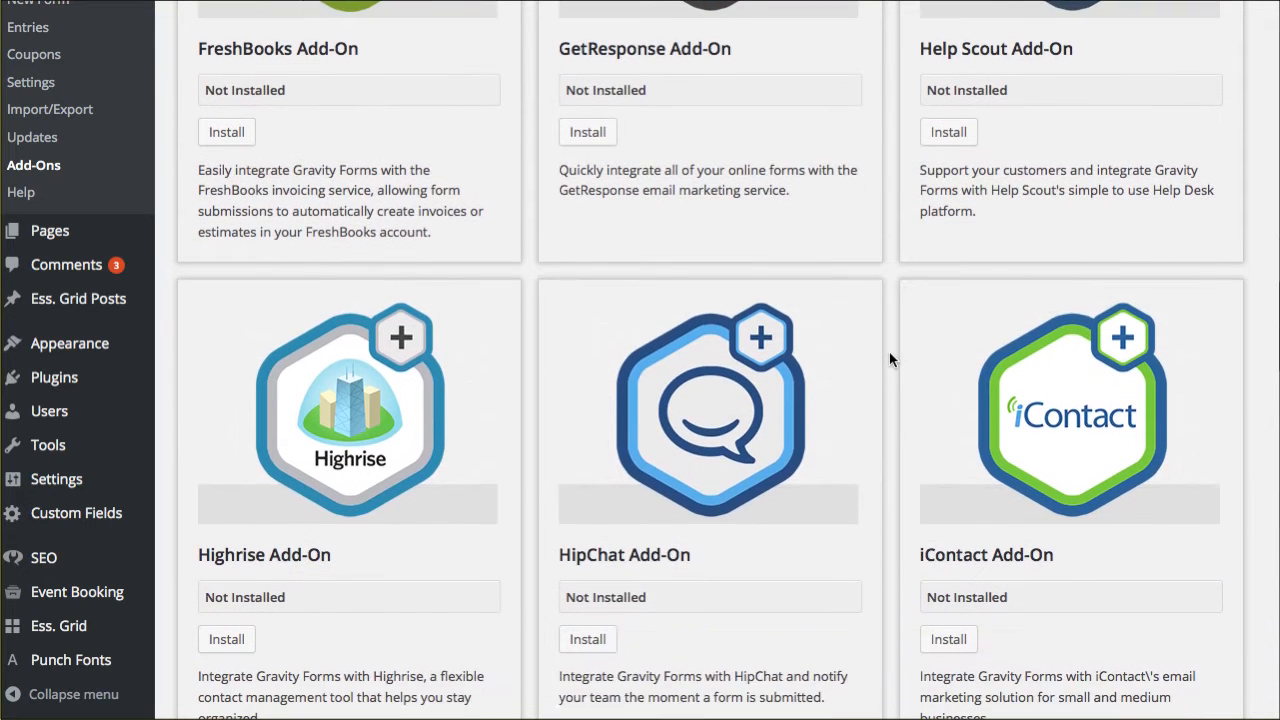
scroll(889, 351, down, 2)
scroll(889, 352, down, 3)
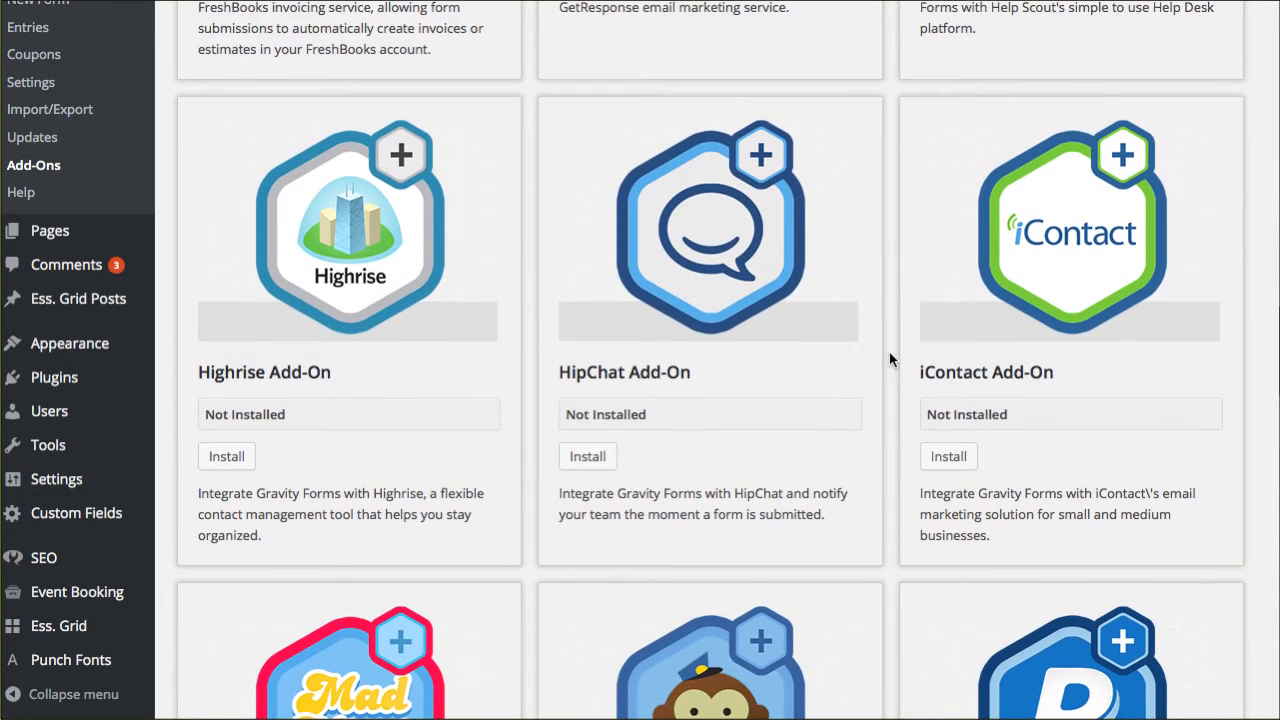
scroll(889, 351, down, 8)
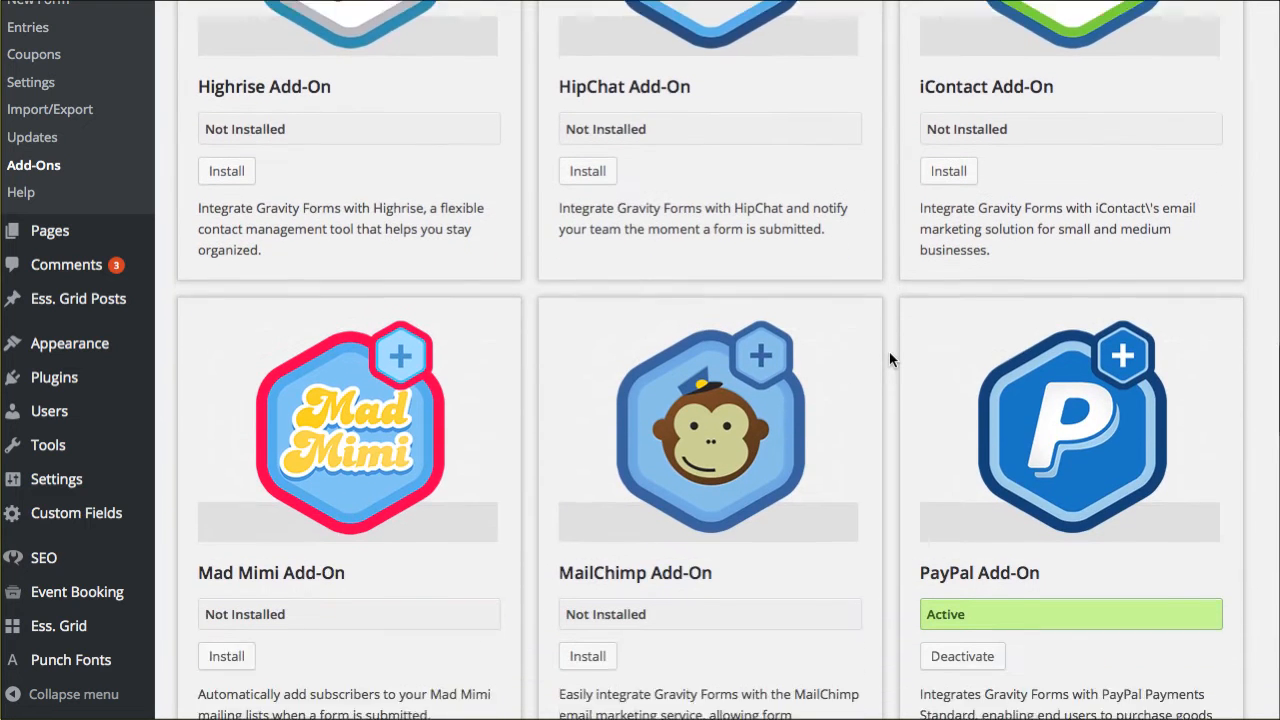
scroll(770, 387, down, 2)
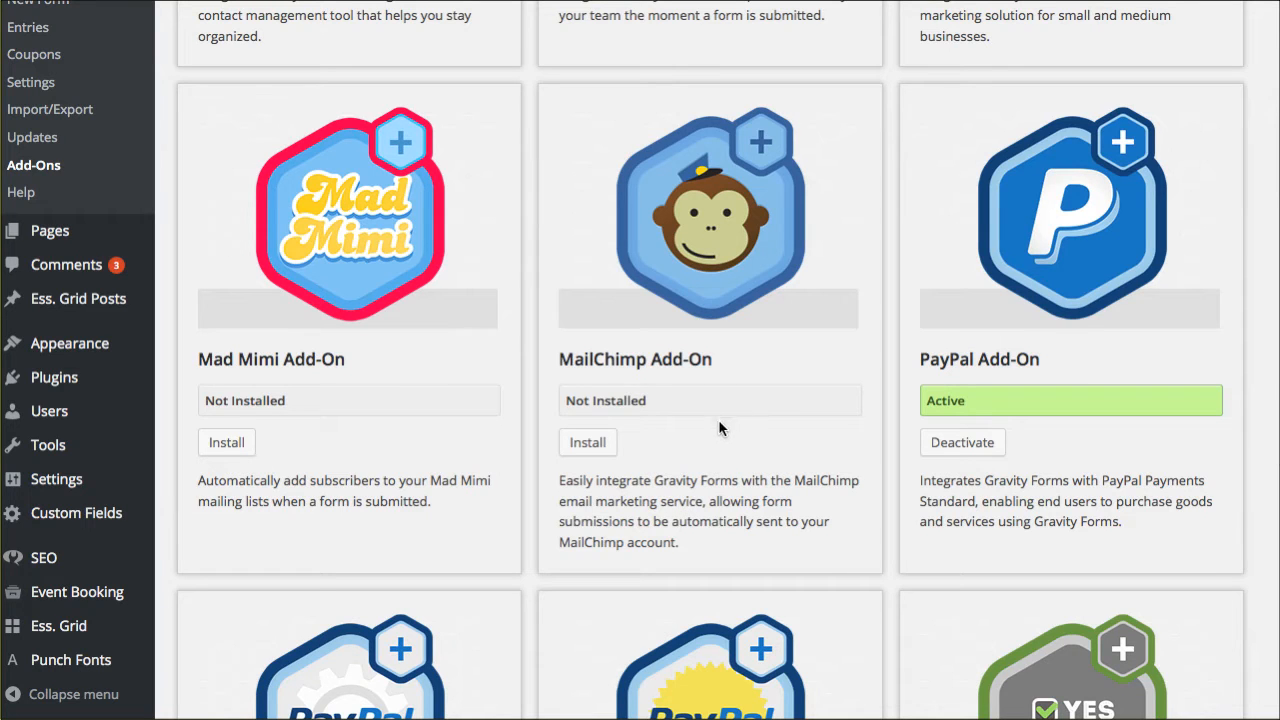
scroll(740, 420, down, 1)
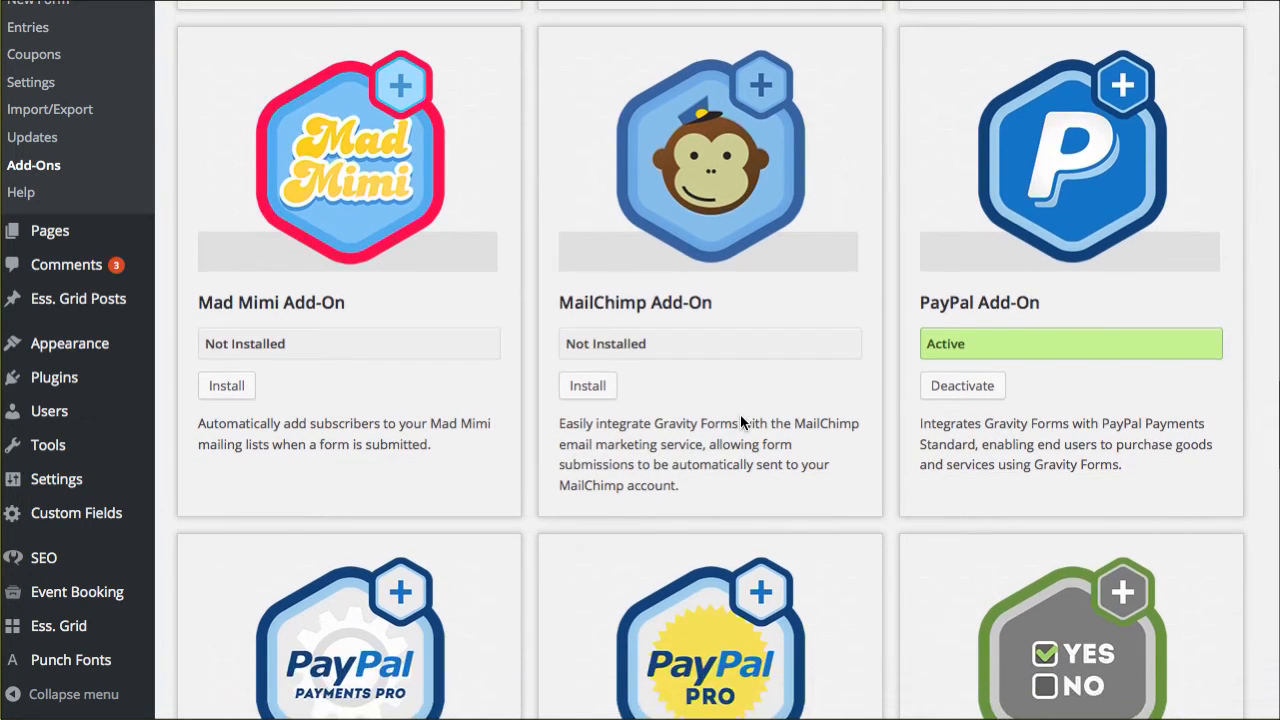
scroll(741, 420, down, 1)
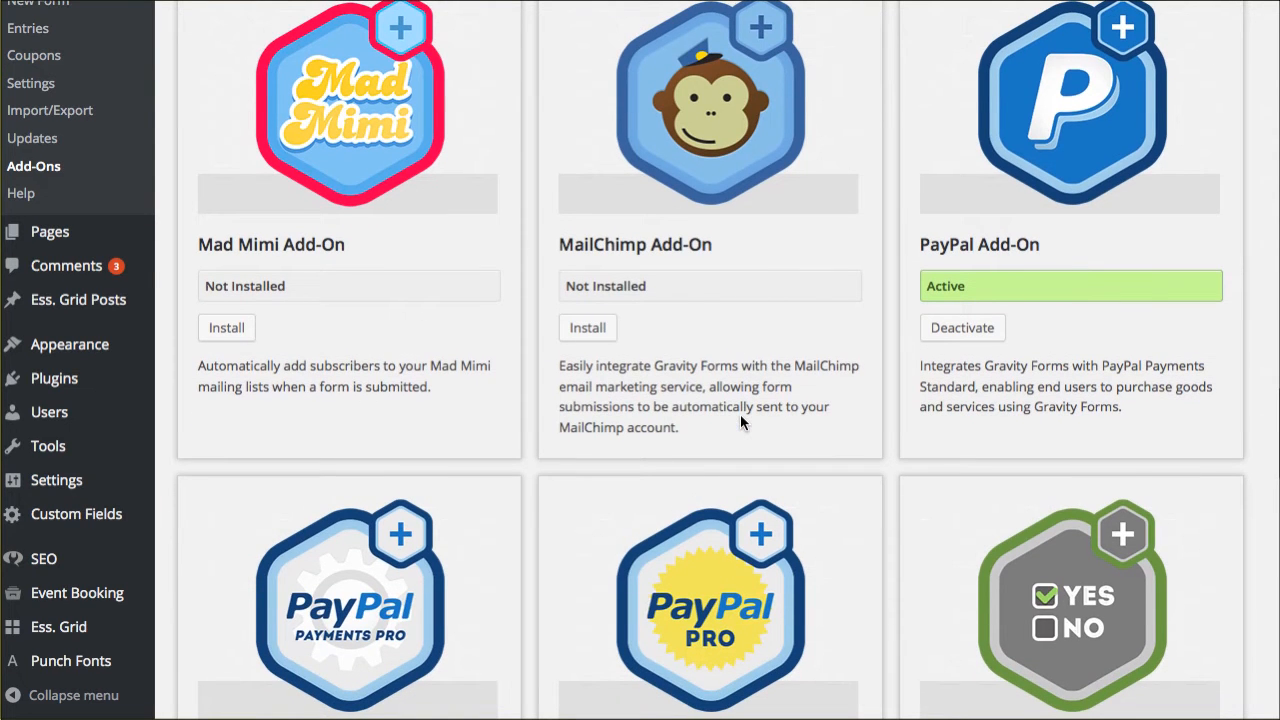
scroll(855, 409, down, 5)
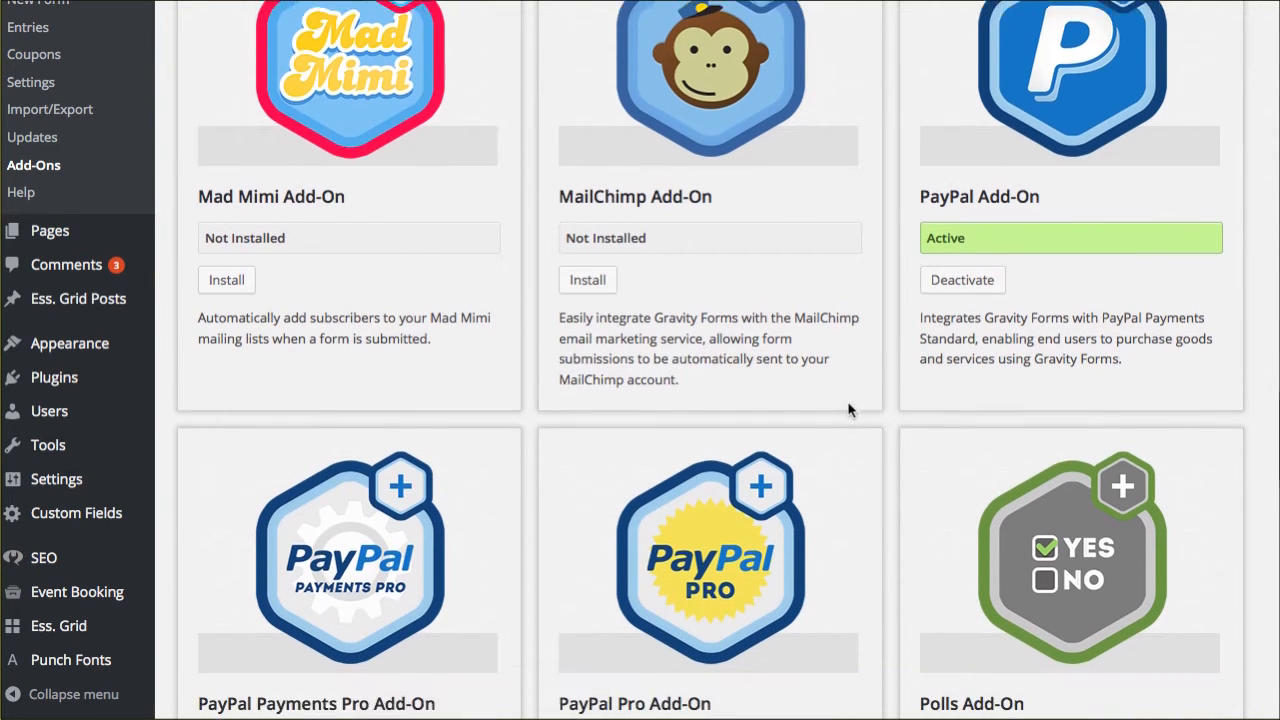
Examine the remaining add-ons from PayPal Payments Pro and Polls to User Registration, Zapier and Zoho CRM.
scroll(848, 410, down, 3)
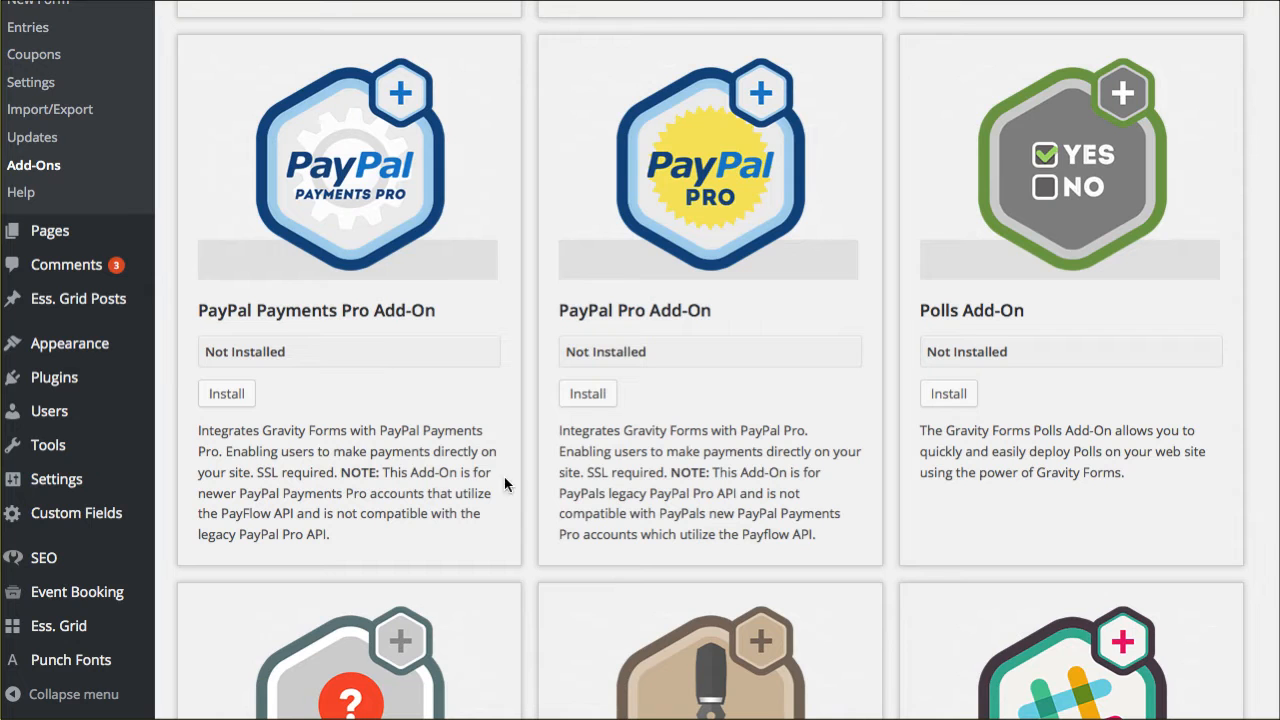
scroll(769, 453, down, 4)
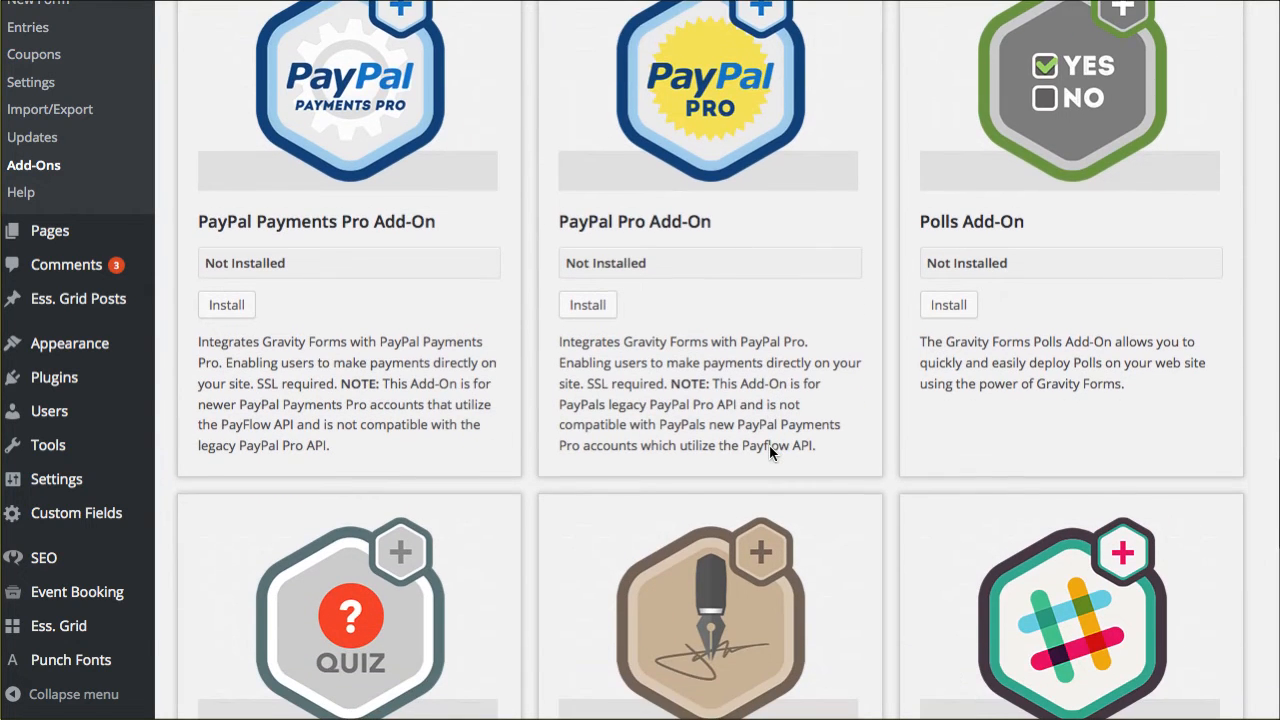
scroll(769, 450, down, 6)
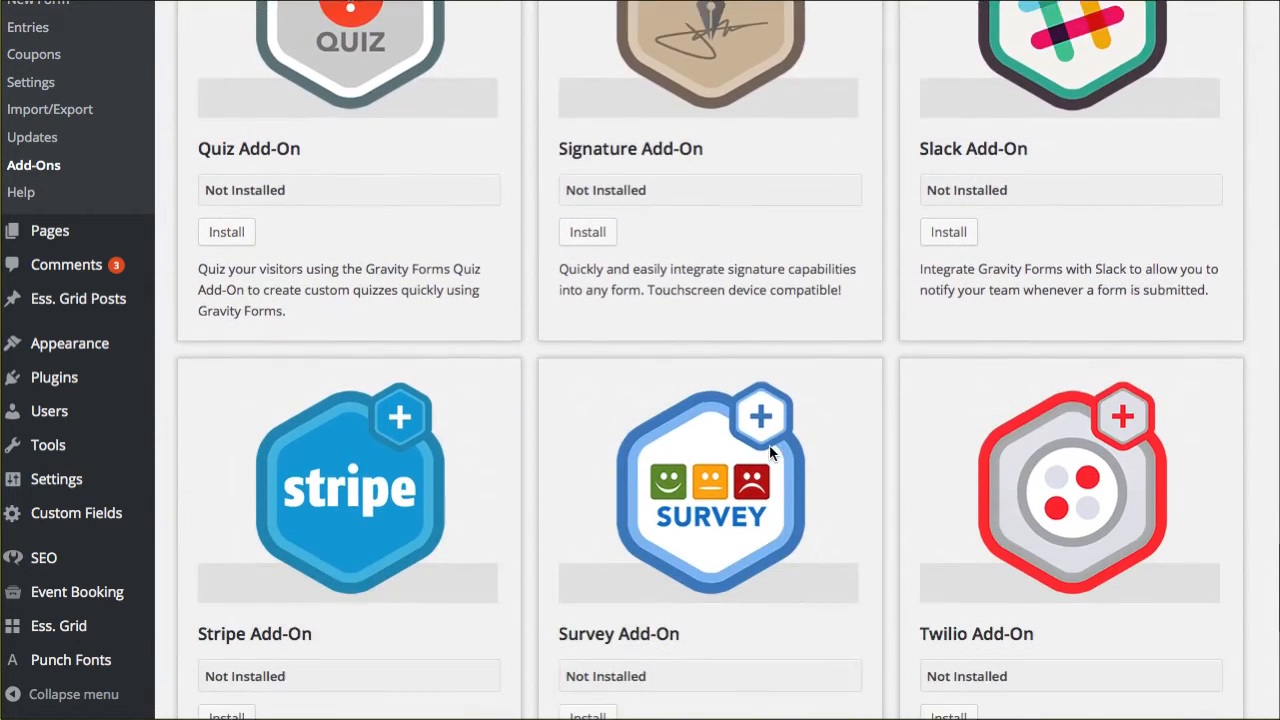
scroll(769, 445, down, 2)
scroll(575, 438, down, 2)
scroll(816, 400, down, 4)
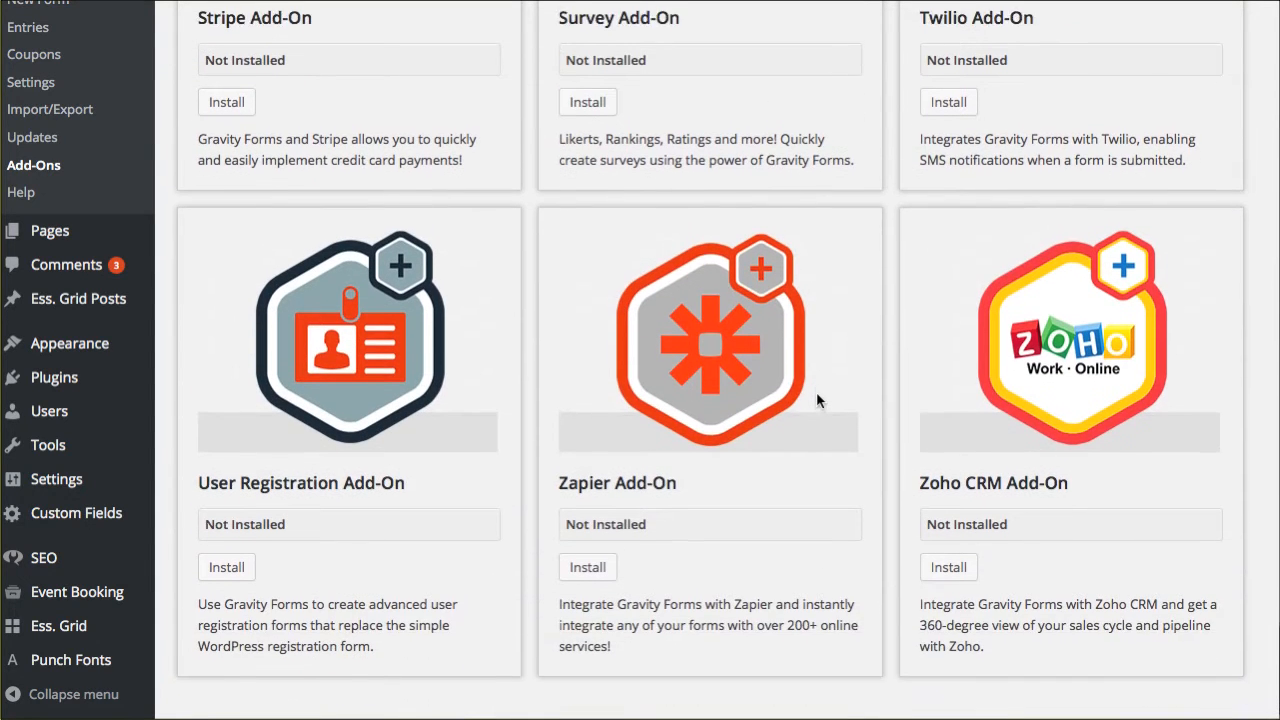
scroll(818, 400, up, 1)
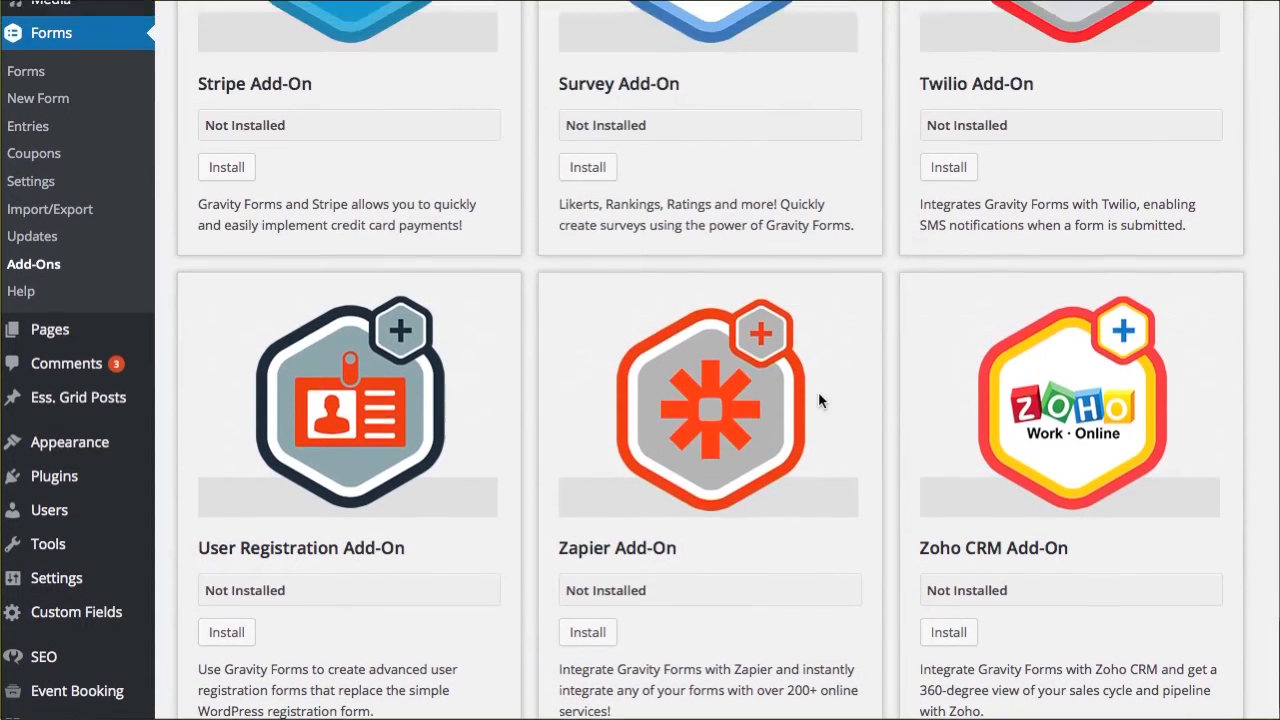
scroll(818, 400, down, 1)
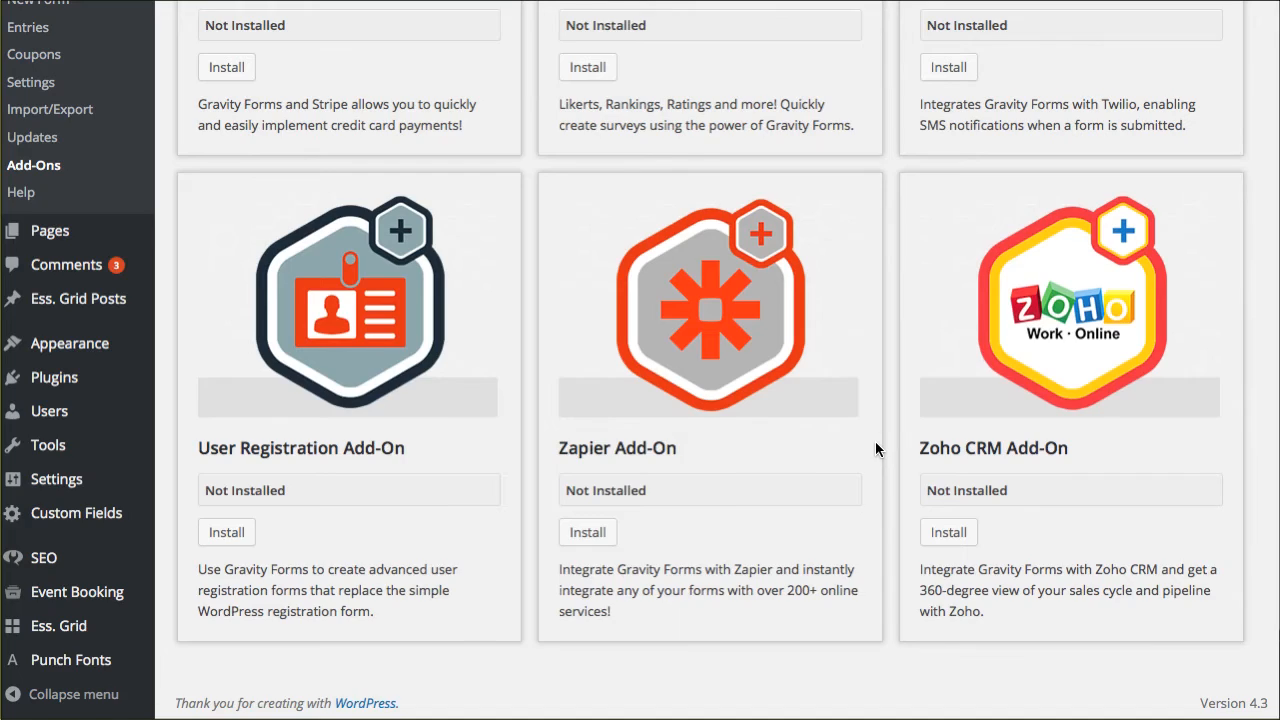
Open the list of existing forms, and return to the Gravity Forms Add-Ons page.
scroll(875, 449, up, 7)
scroll(875, 449, up, 8)
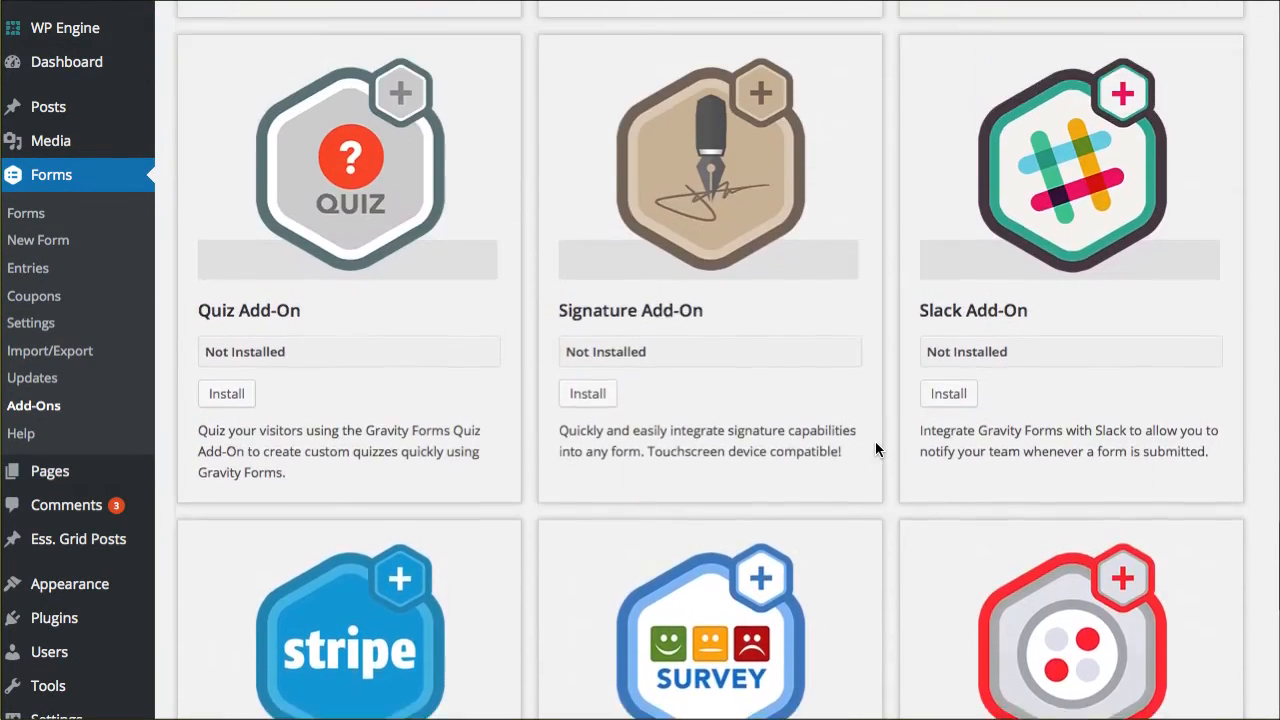
scroll(875, 449, up, 4)
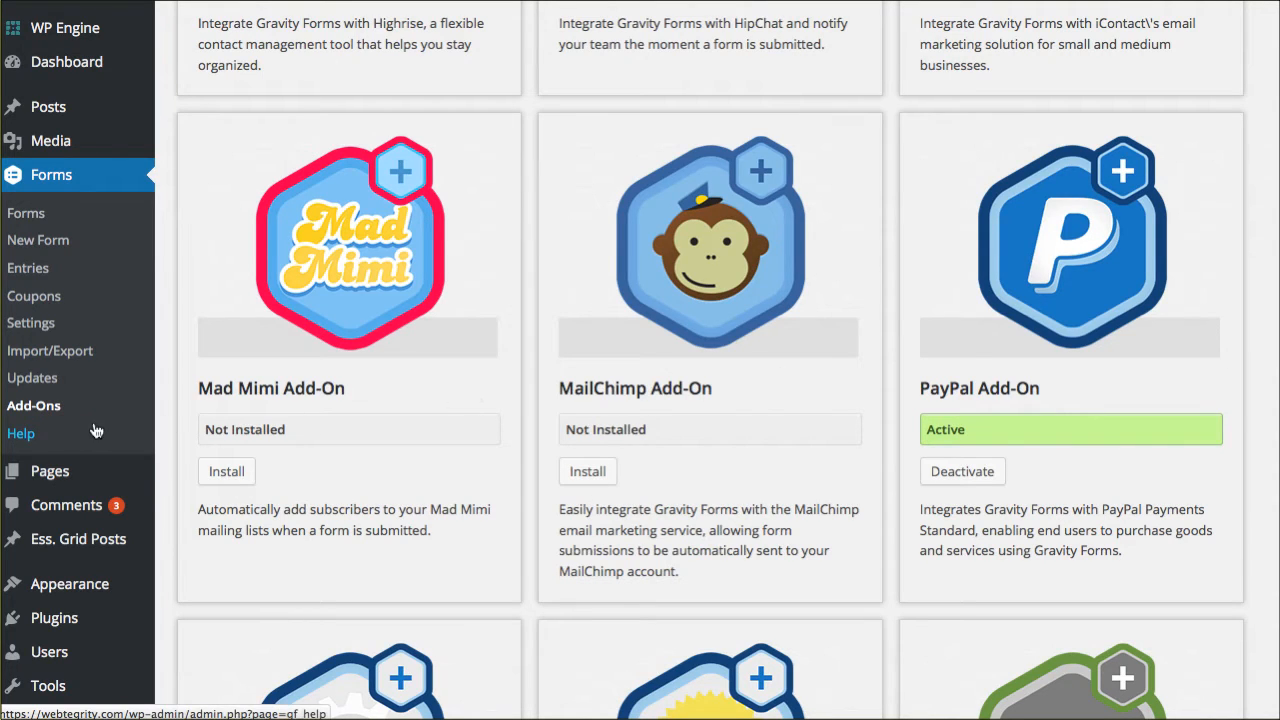
click(22, 213)
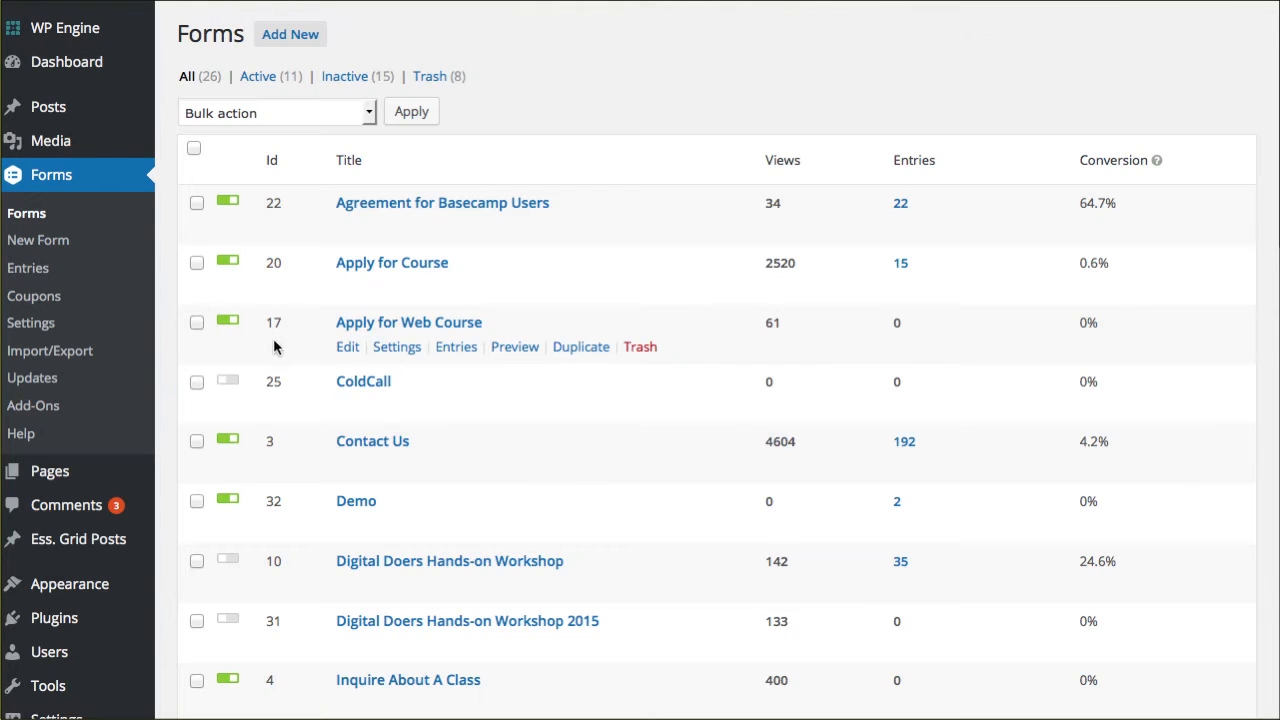
click(28, 410)
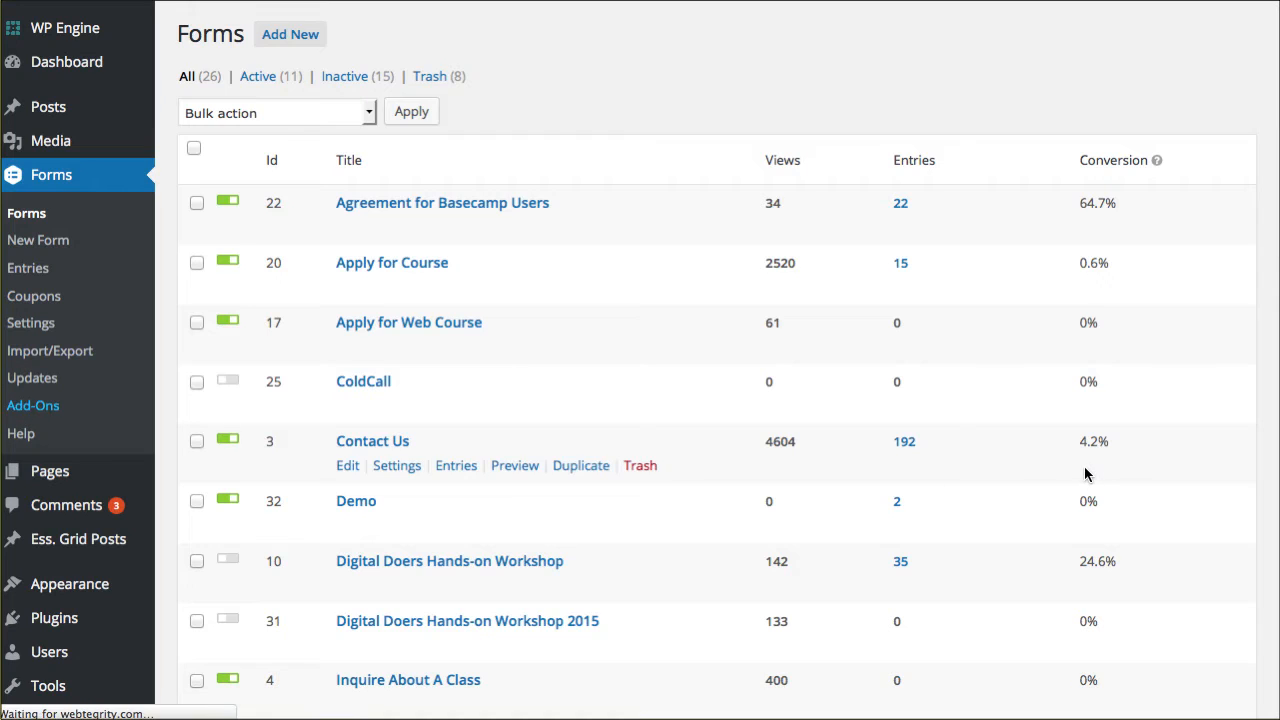
Skim the add-on list and open the PayPal section of the Gravity Forms settings.
scroll(1085, 474, down, 10)
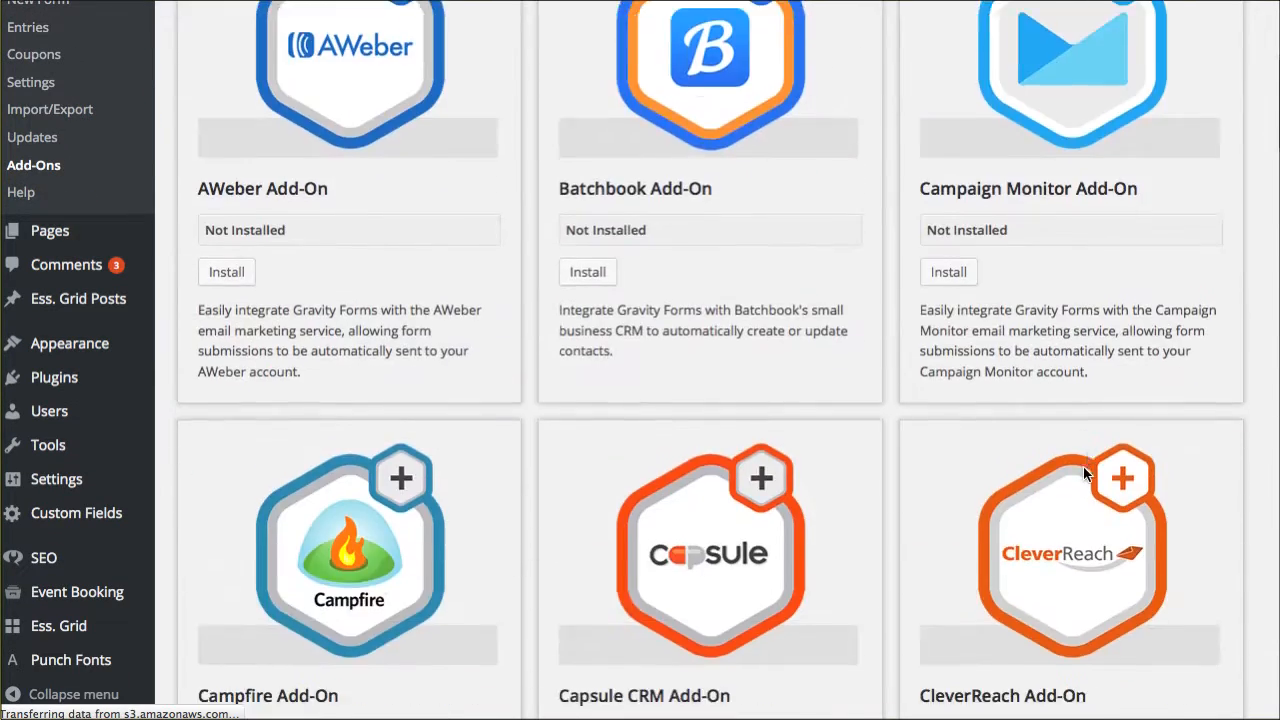
scroll(1084, 474, down, 15)
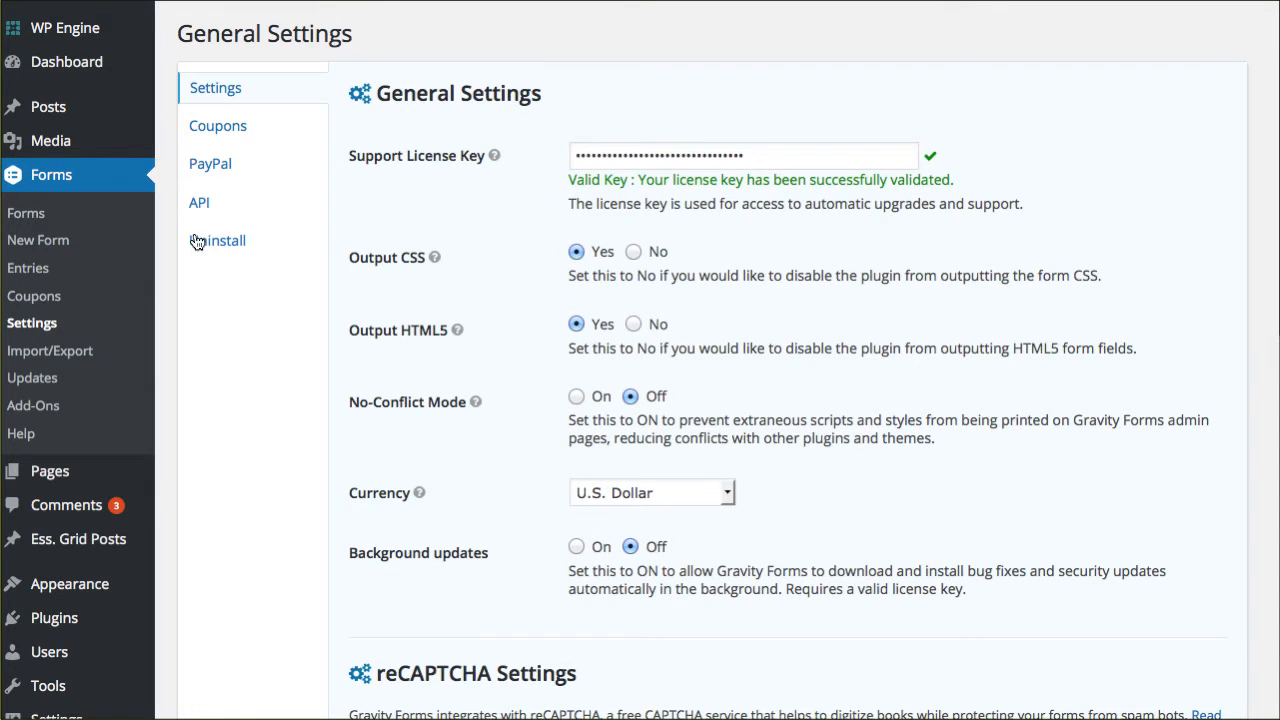
click(208, 170)
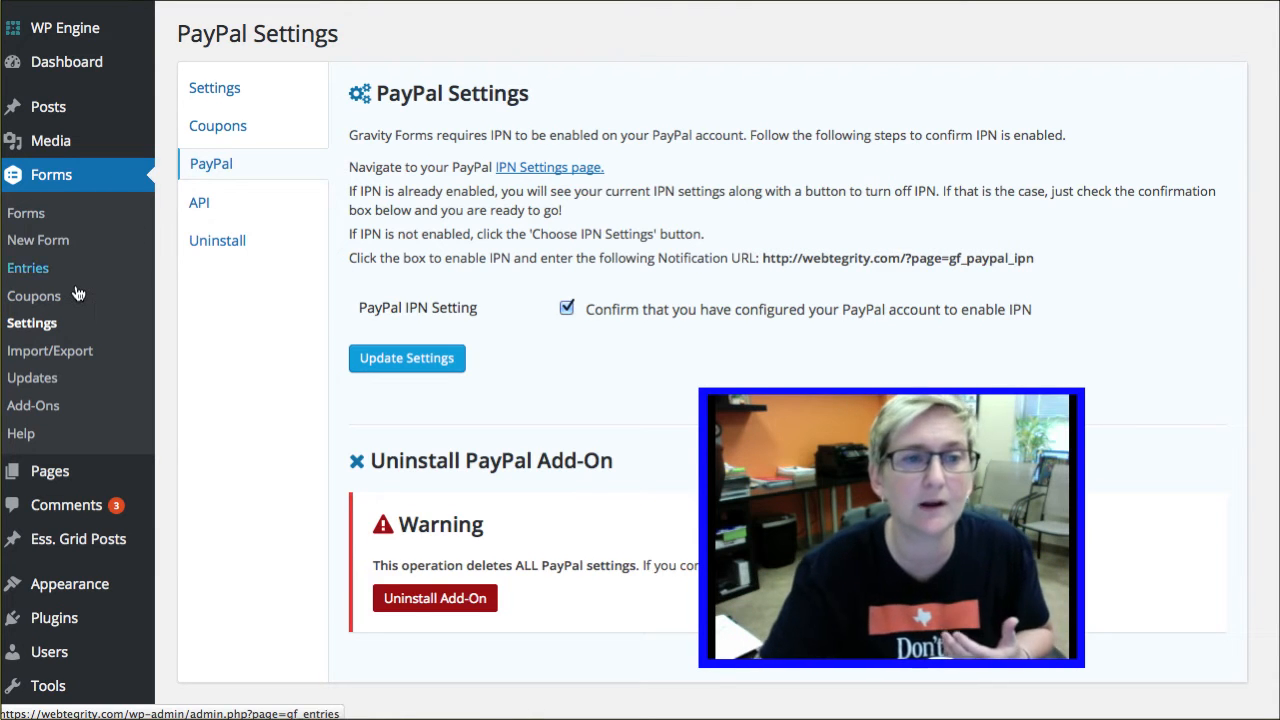
Open the Demo form for editing and add a Product pricing field below the Address field.
click(27, 216)
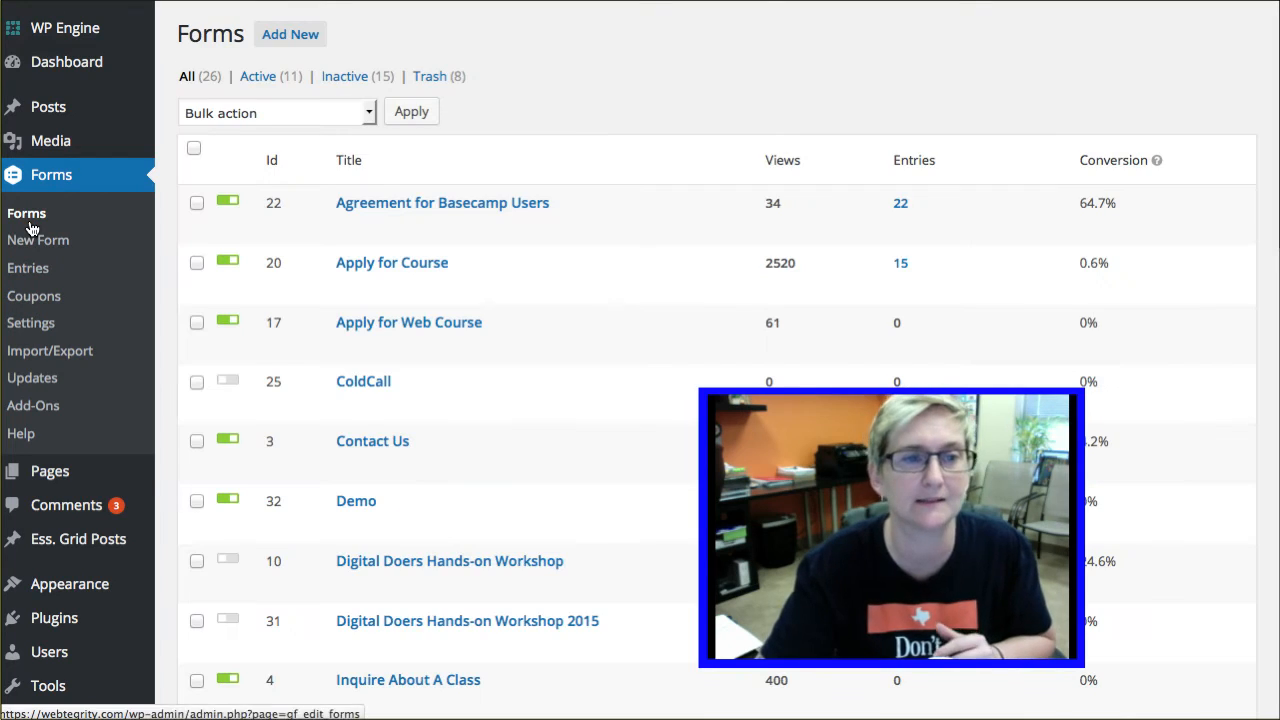
click(352, 508)
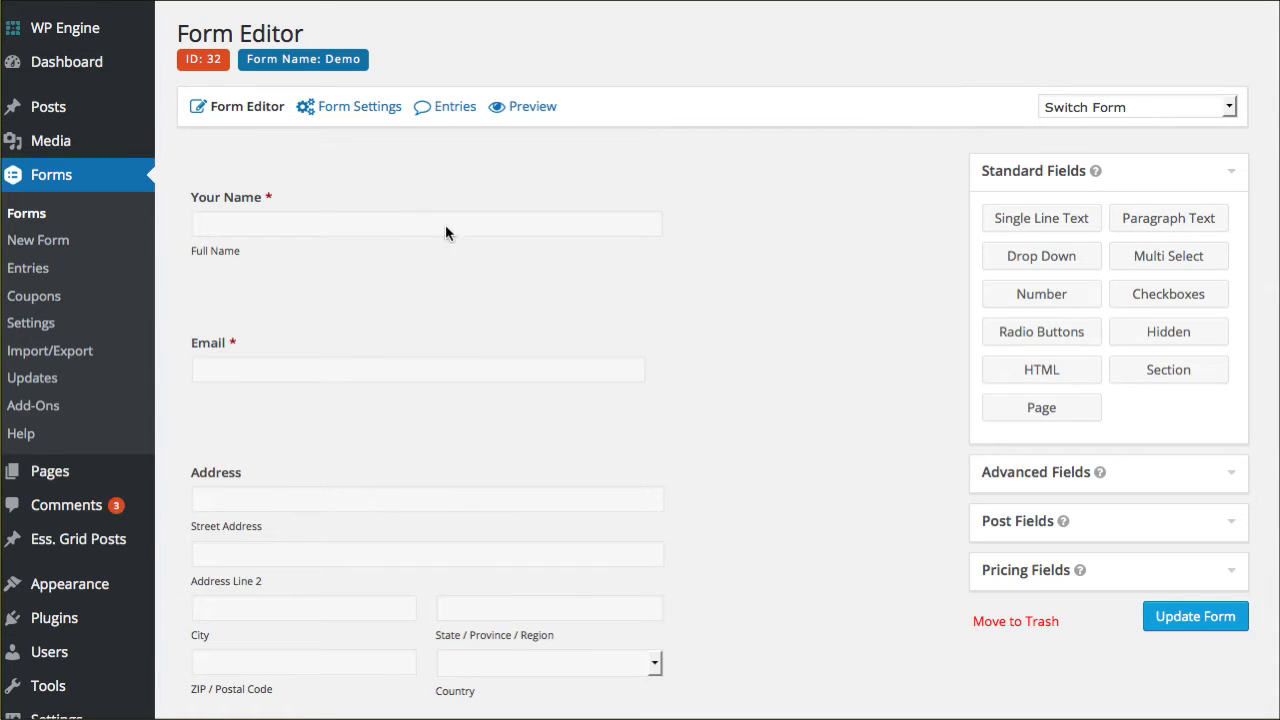
scroll(531, 412, down, 3)
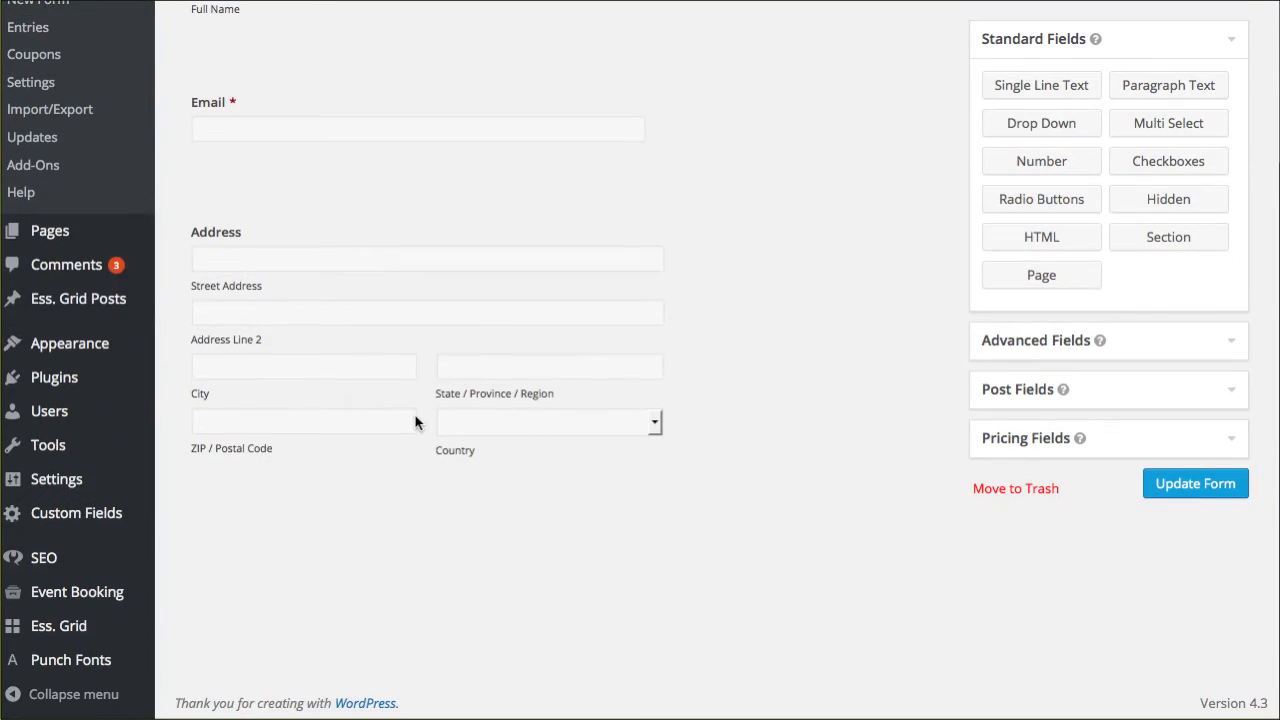
scroll(417, 420, up, 2)
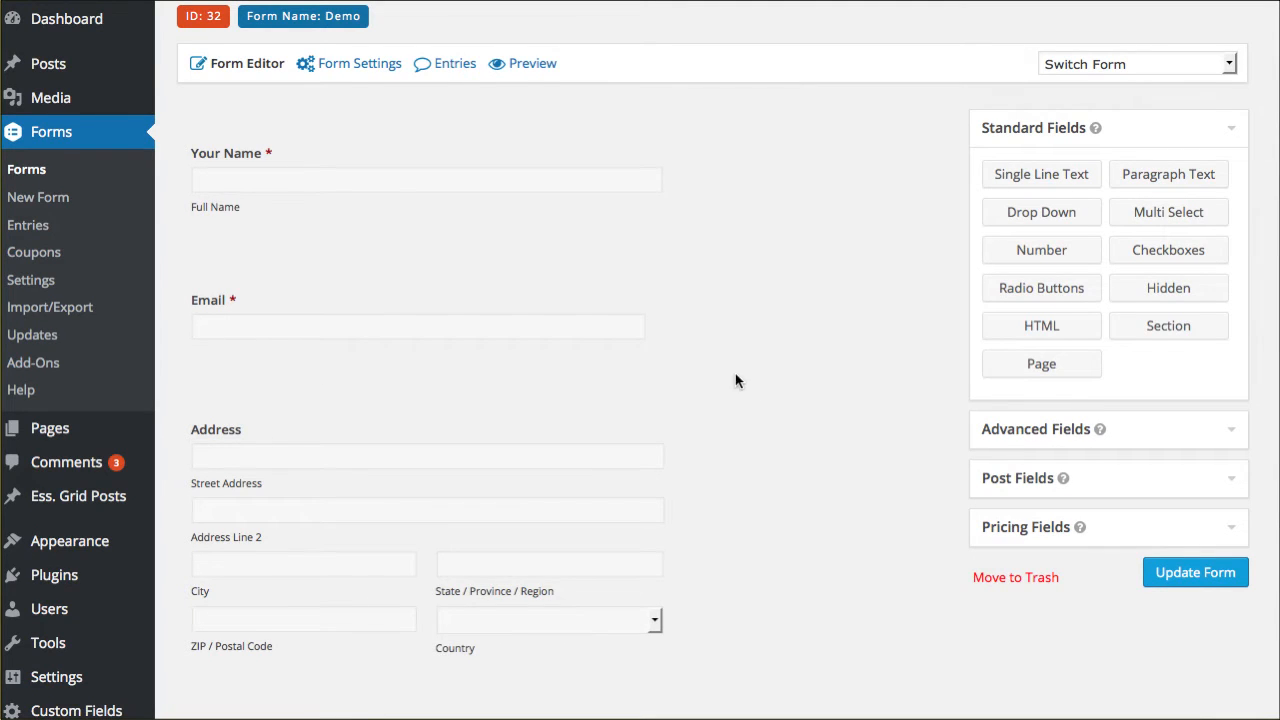
scroll(735, 380, down, 3)
click(1050, 447)
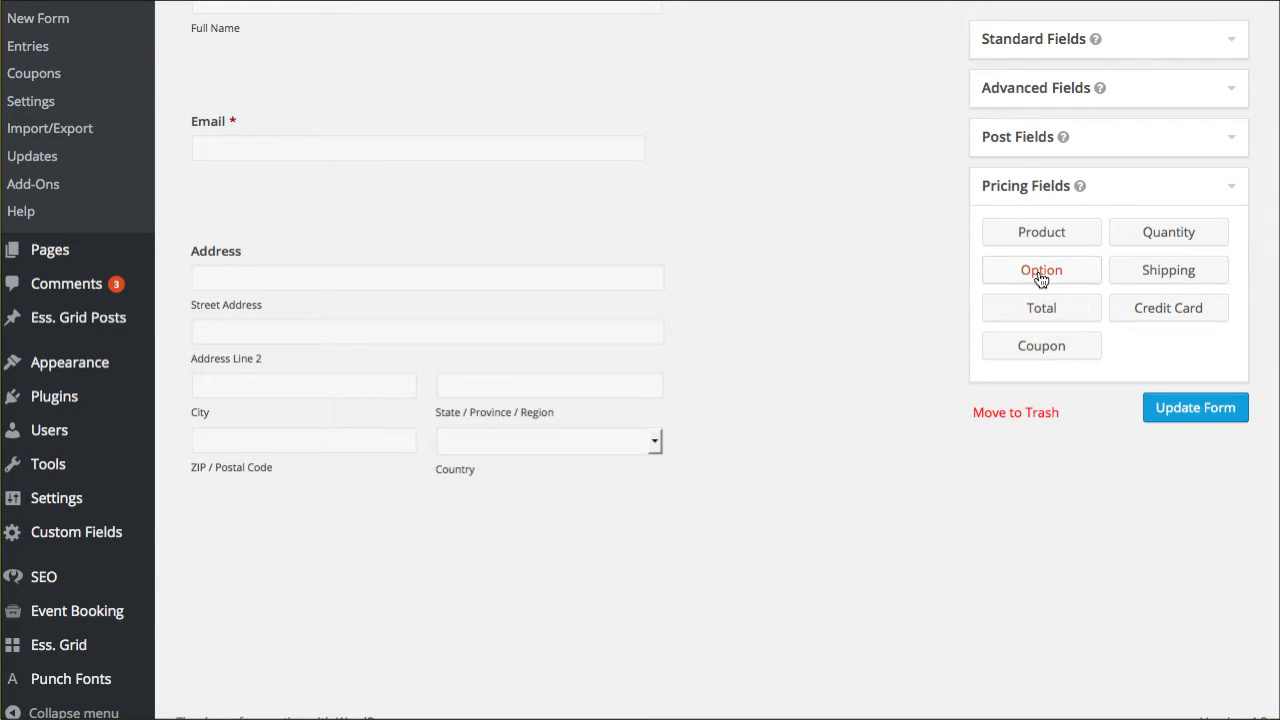
click(1050, 236)
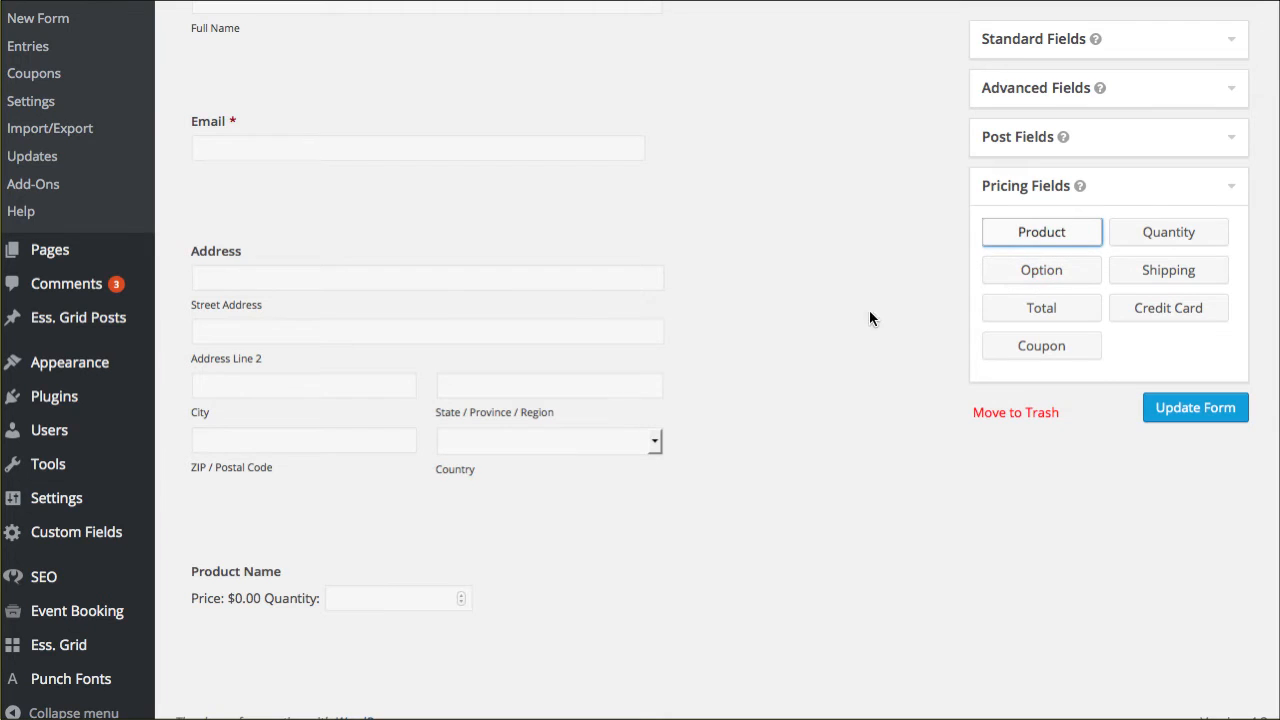
Label the new product field "Early Registration".
click(617, 543)
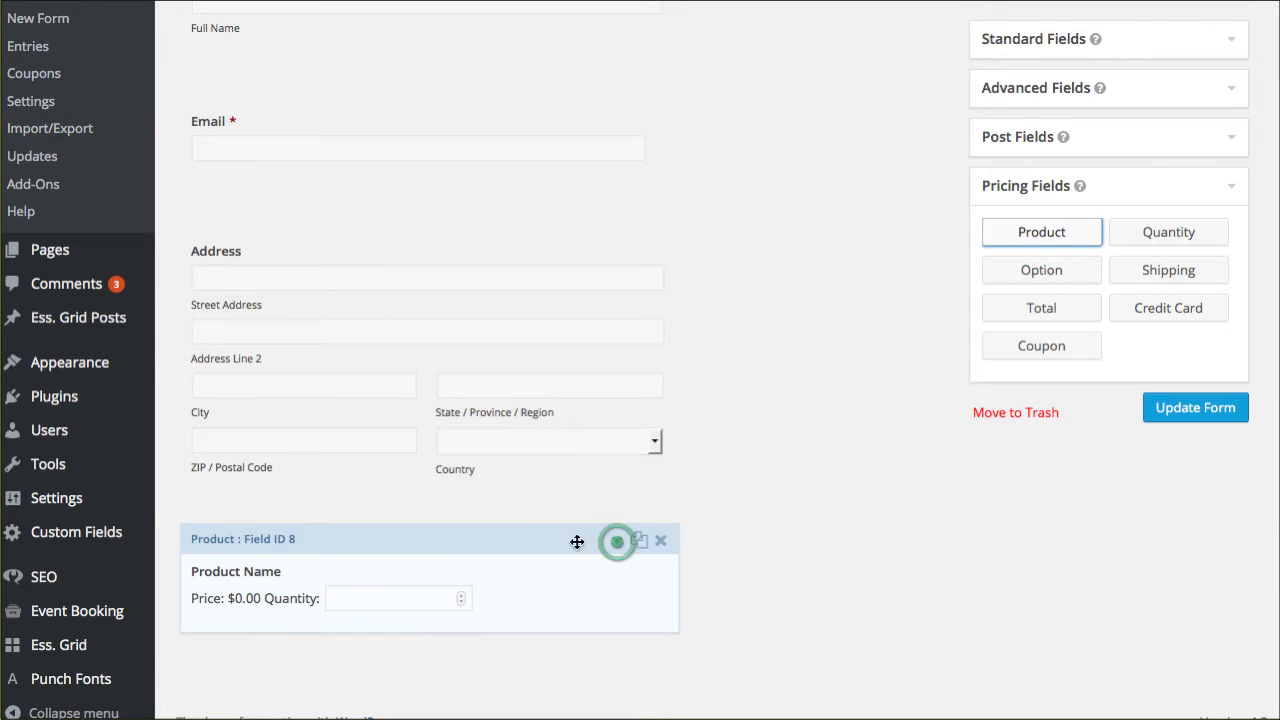
triple_click(325, 421)
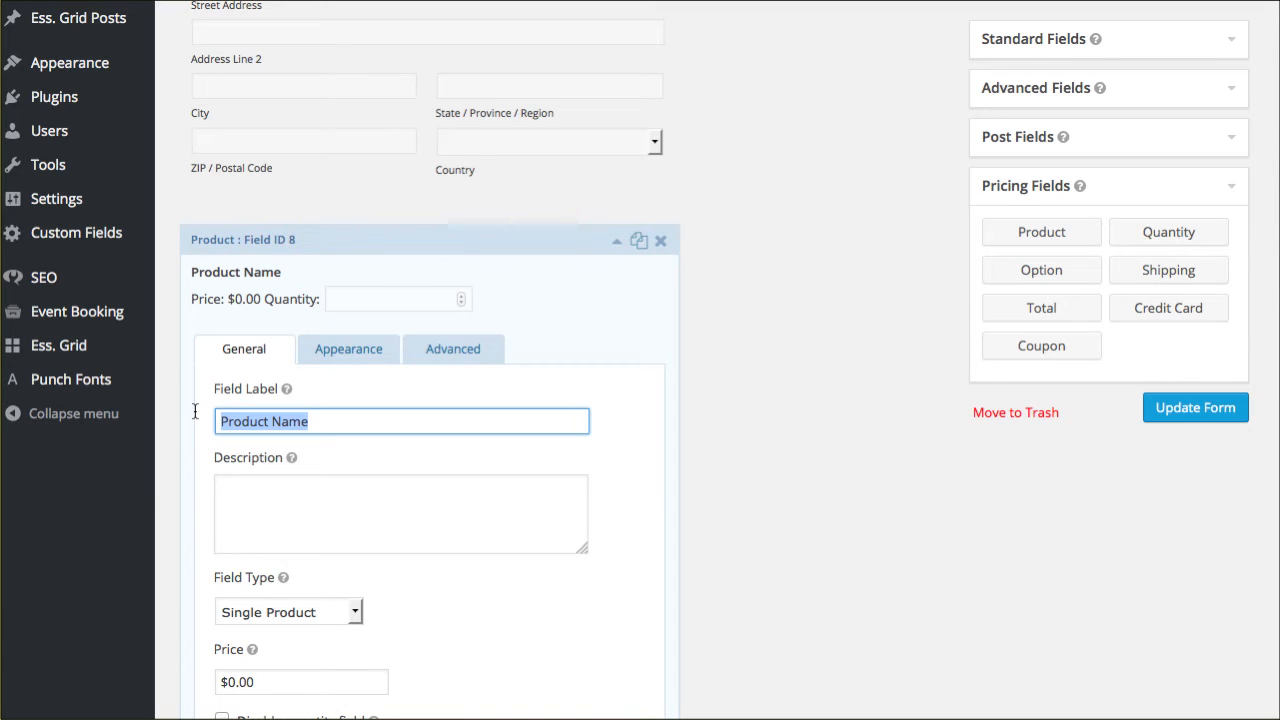
text(E)
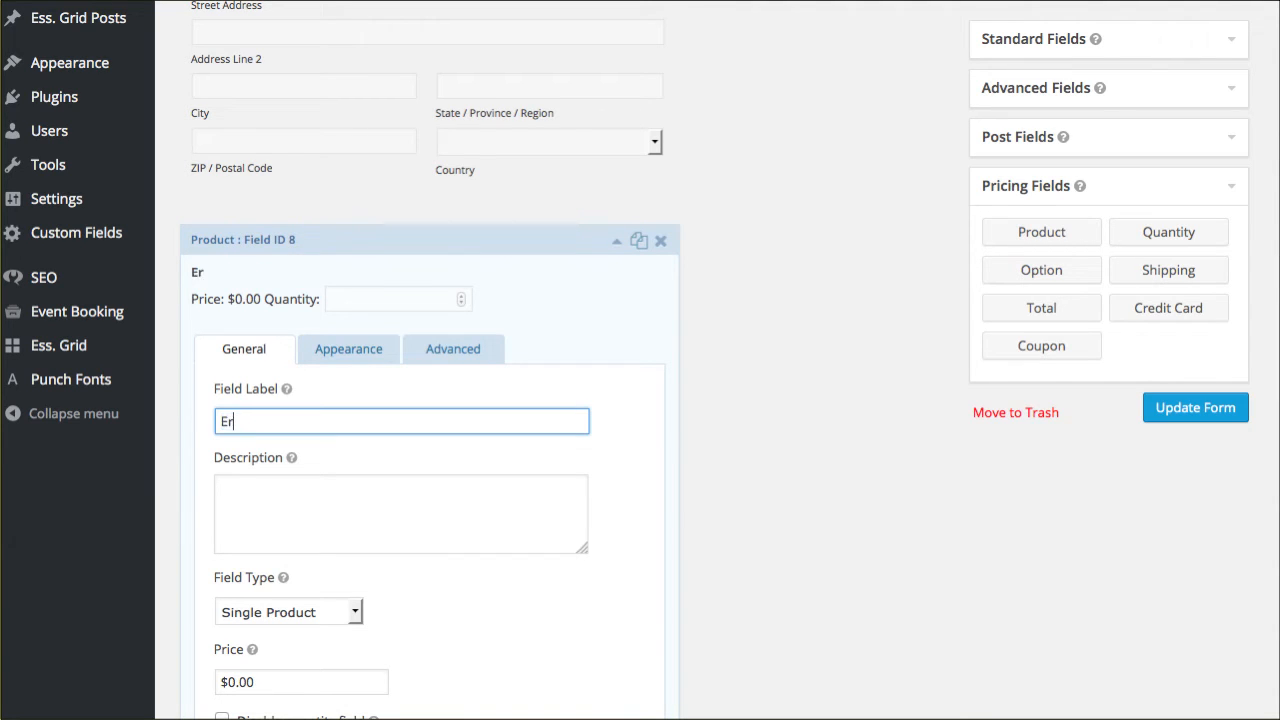
text(arly Regis)
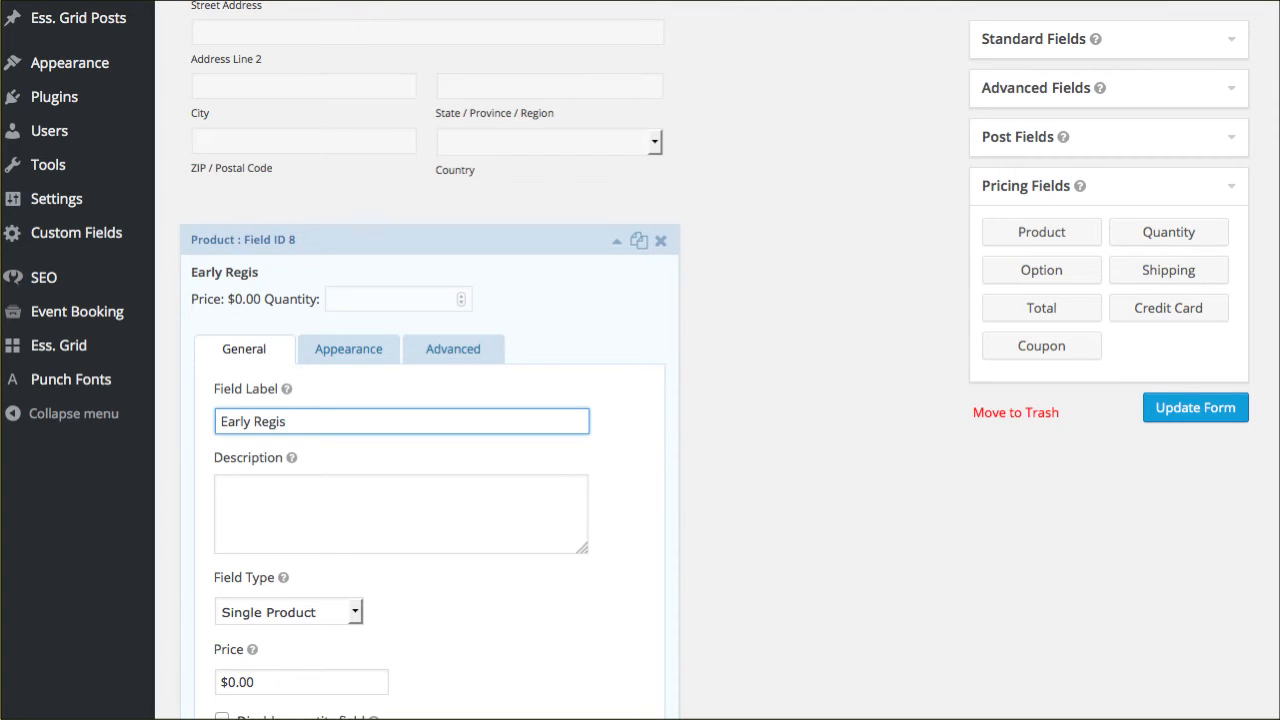
text(tration)
Keep the Early Registration field as a Single Product, price it at $100.00, make it required and collapse its settings.
scroll(377, 557, down, 3)
click(358, 440)
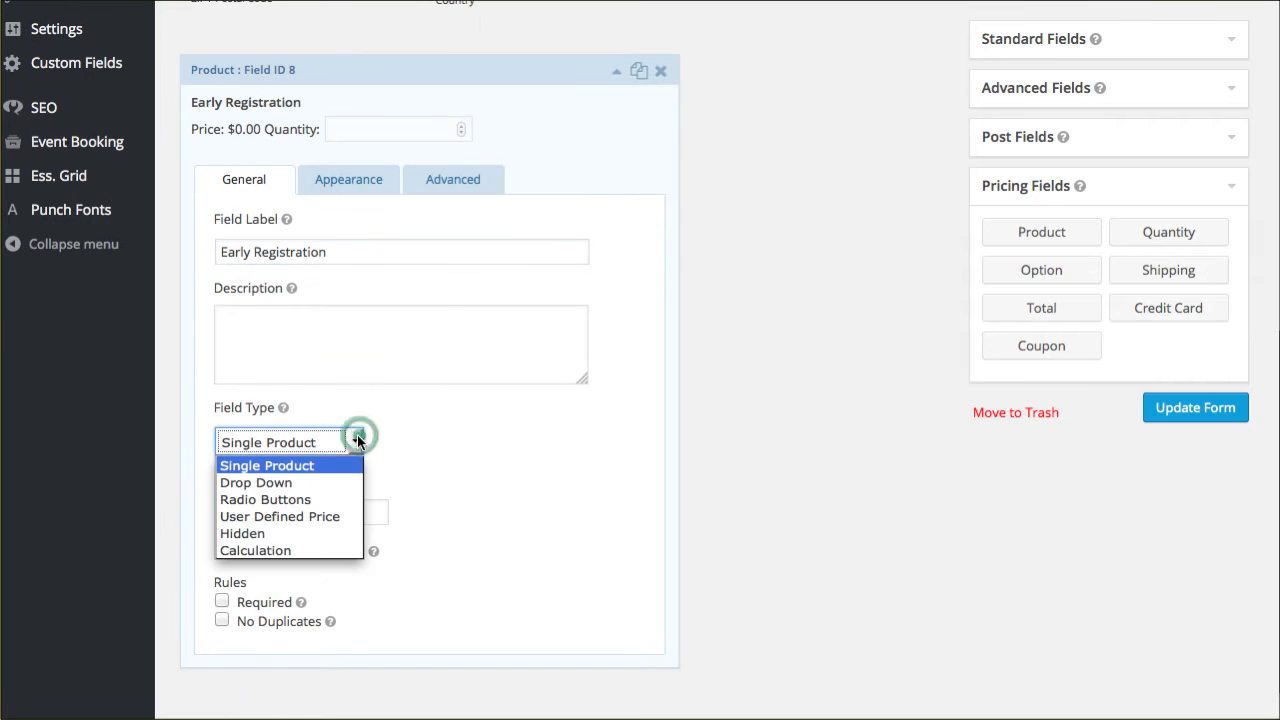
click(401, 475)
click(234, 510)
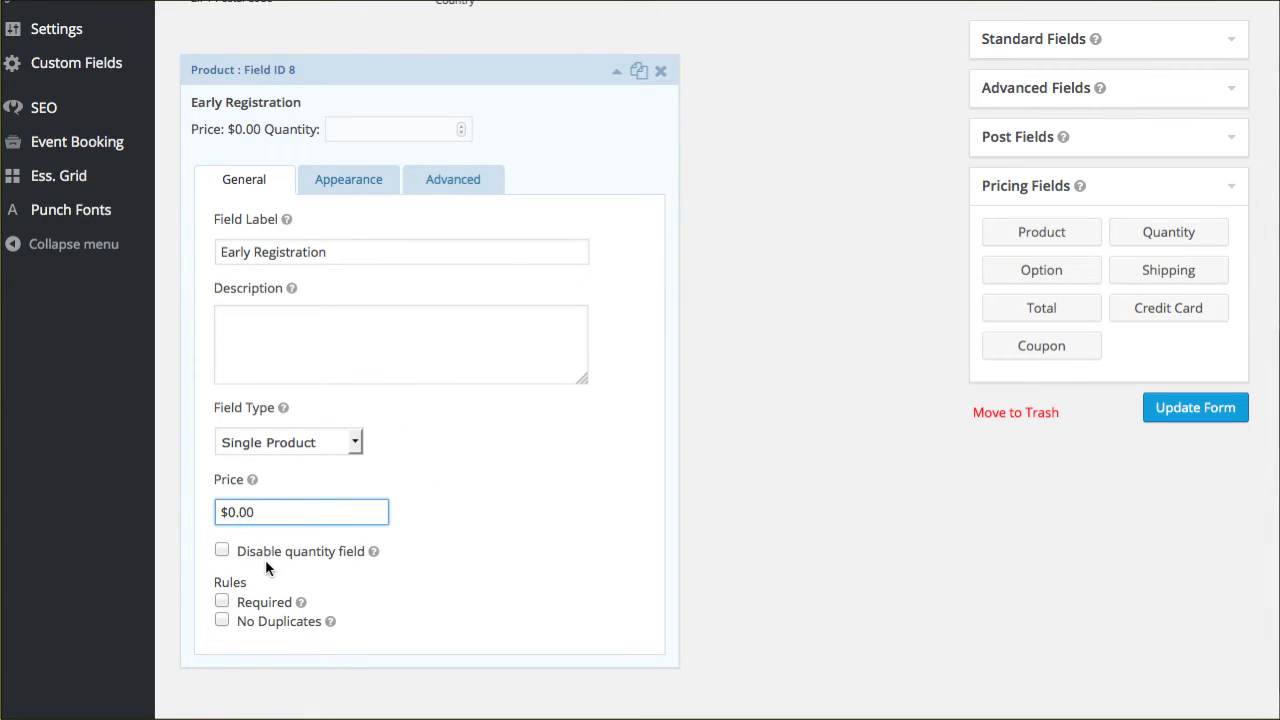
key(BackSpace)
text(10)
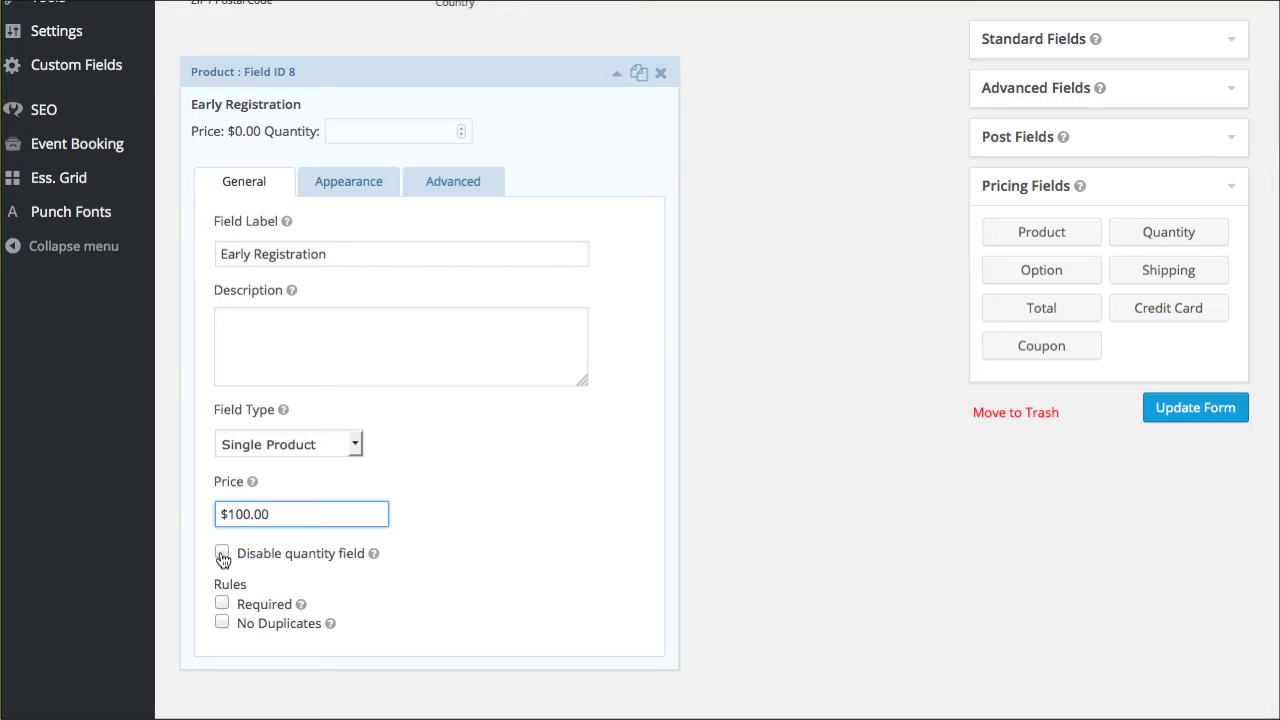
click(222, 606)
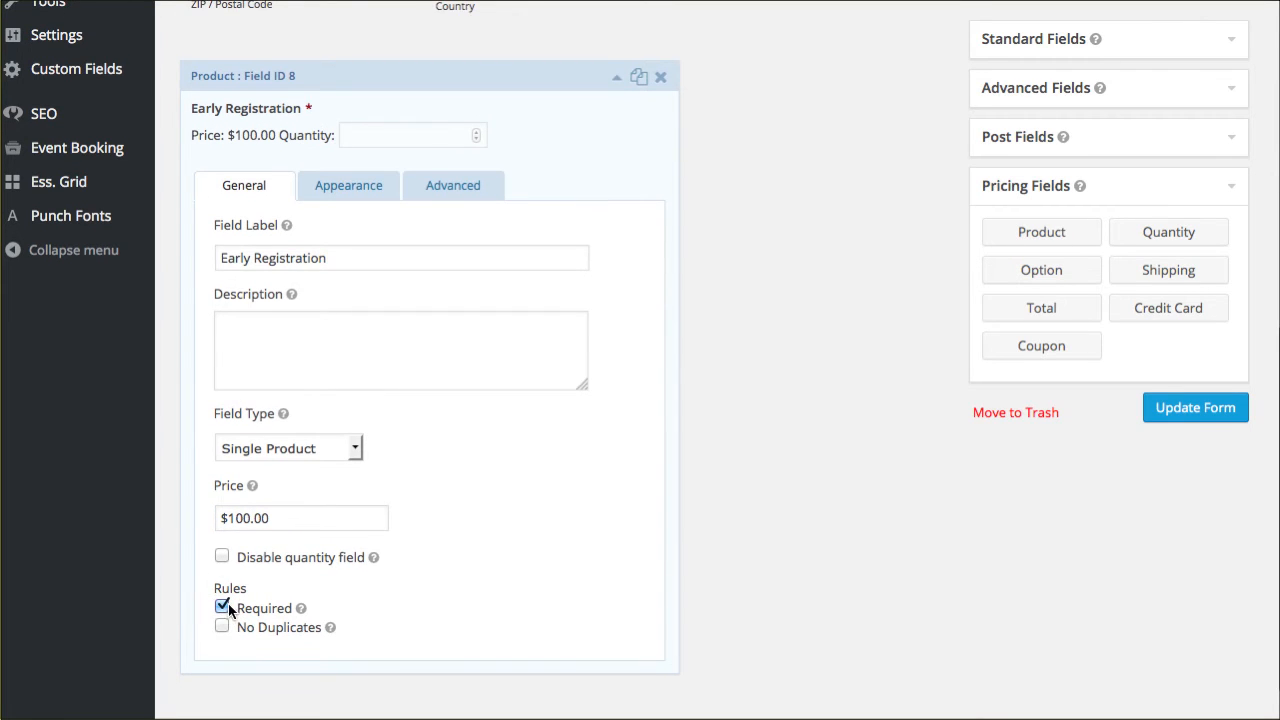
click(616, 80)
Add a Total pricing field with the description "No refunds given. See details below for more information.".
click(1009, 318)
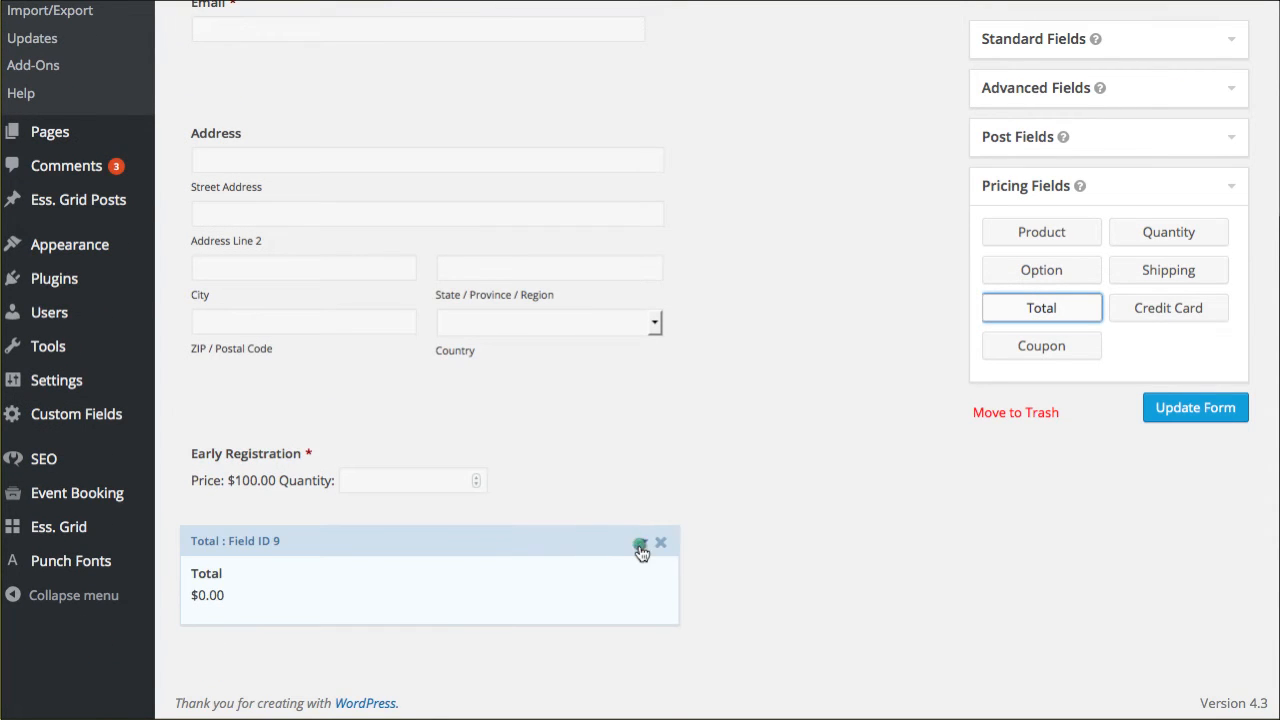
click(642, 543)
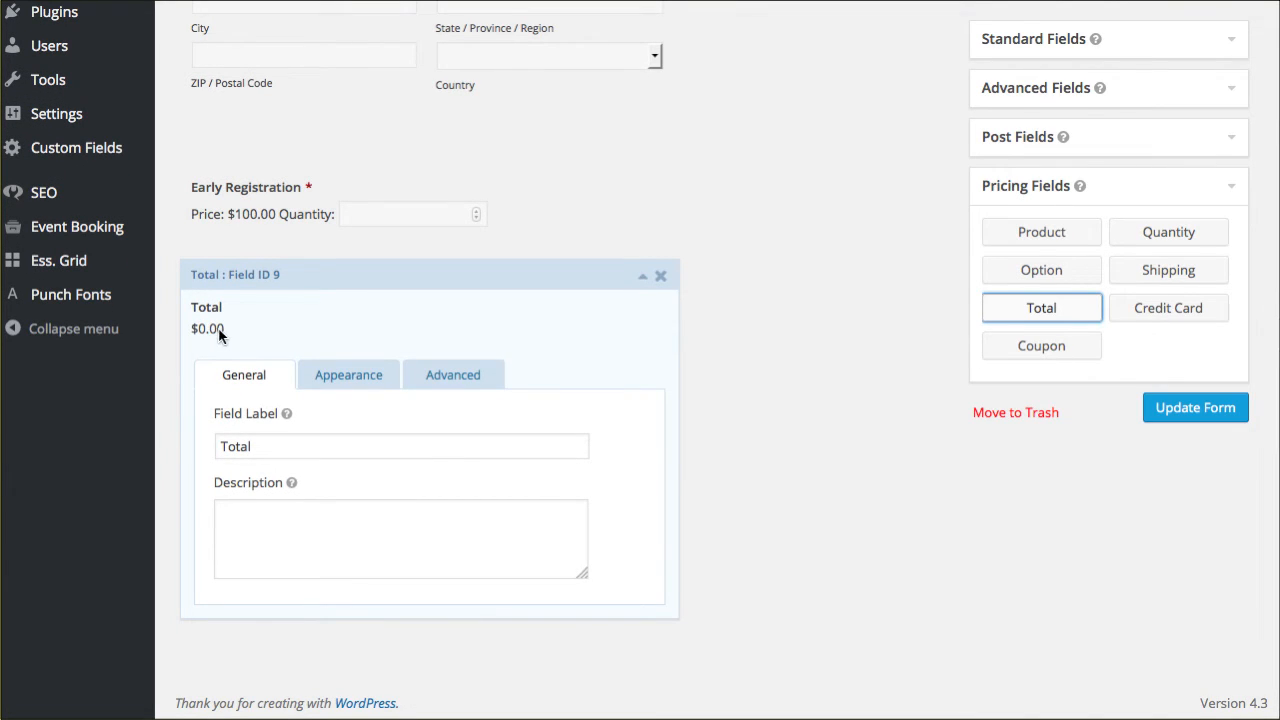
click(252, 529)
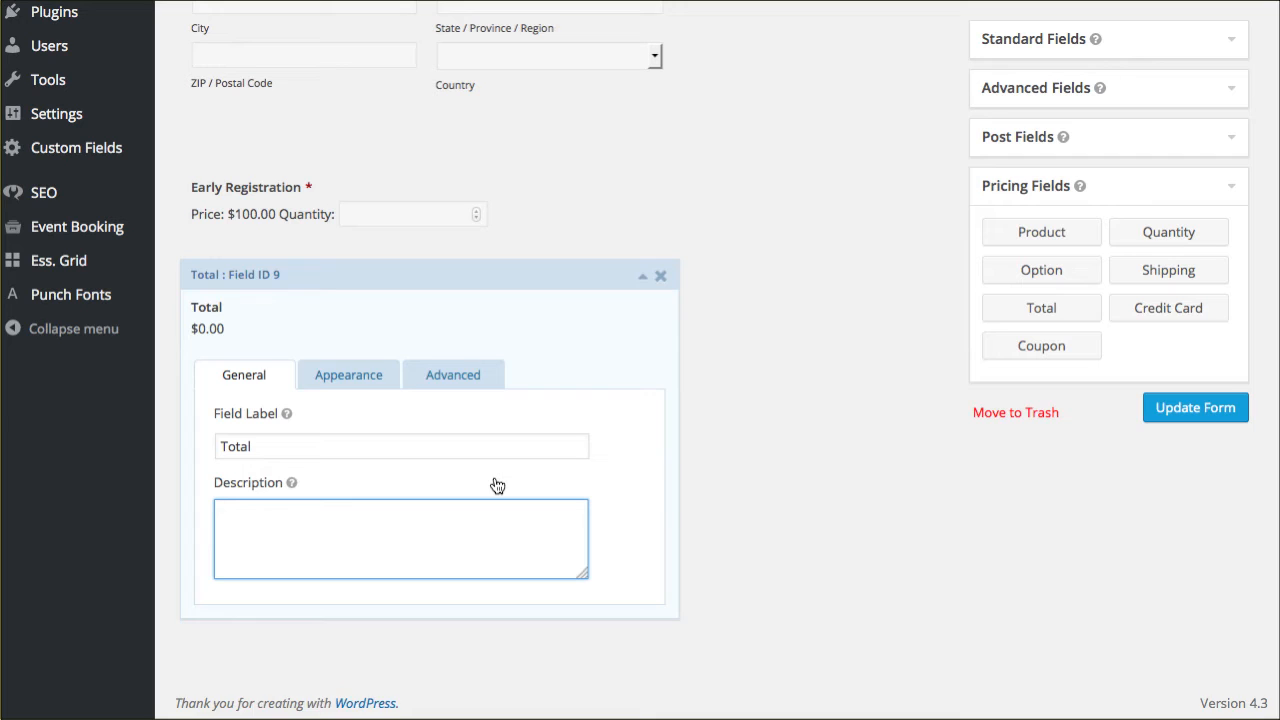
text(No refunds given.  See details below for more inf)
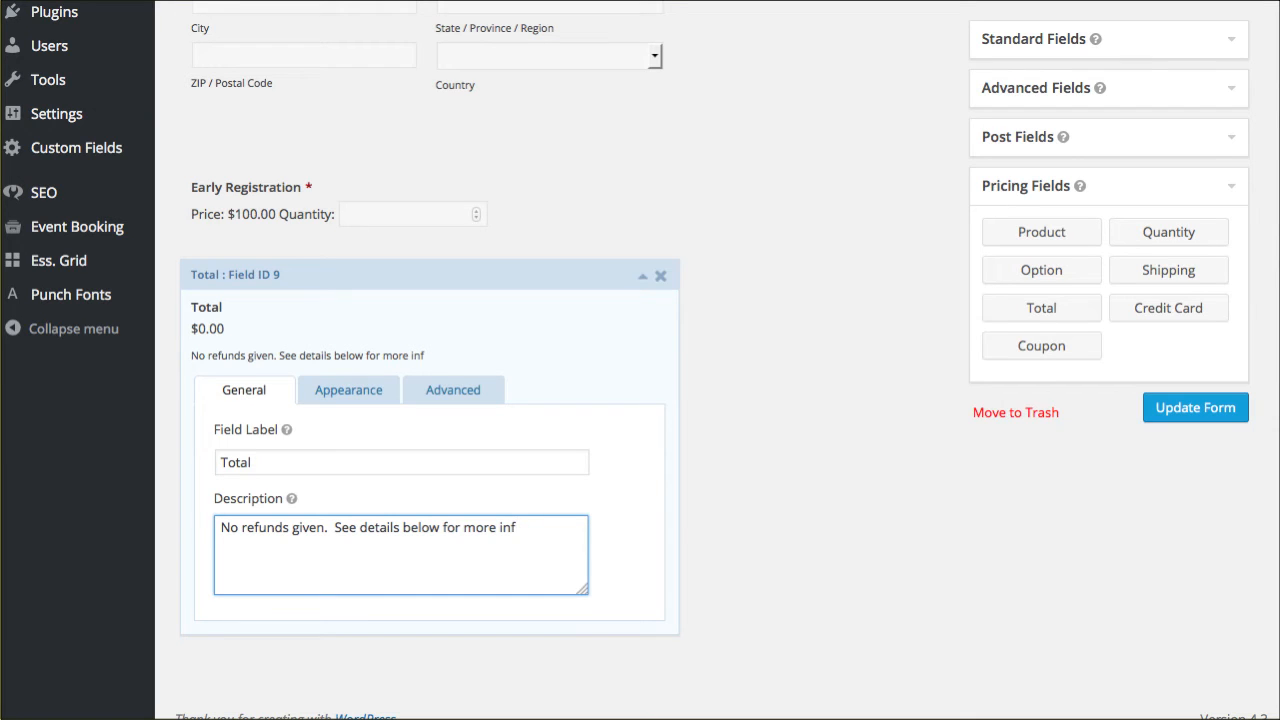
text(tion.)
click(1238, 435)
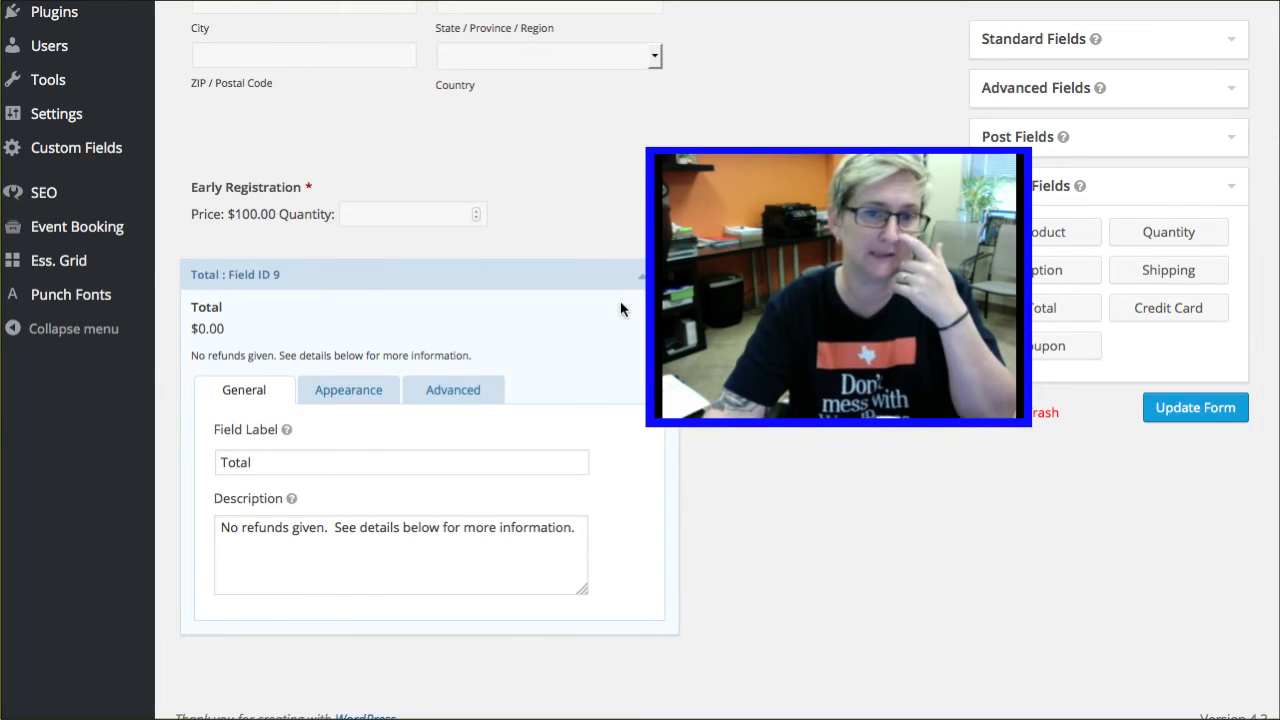
Save the changes to the Demo form and preview it.
scroll(577, 298, down, 1)
scroll(577, 300, up, 5)
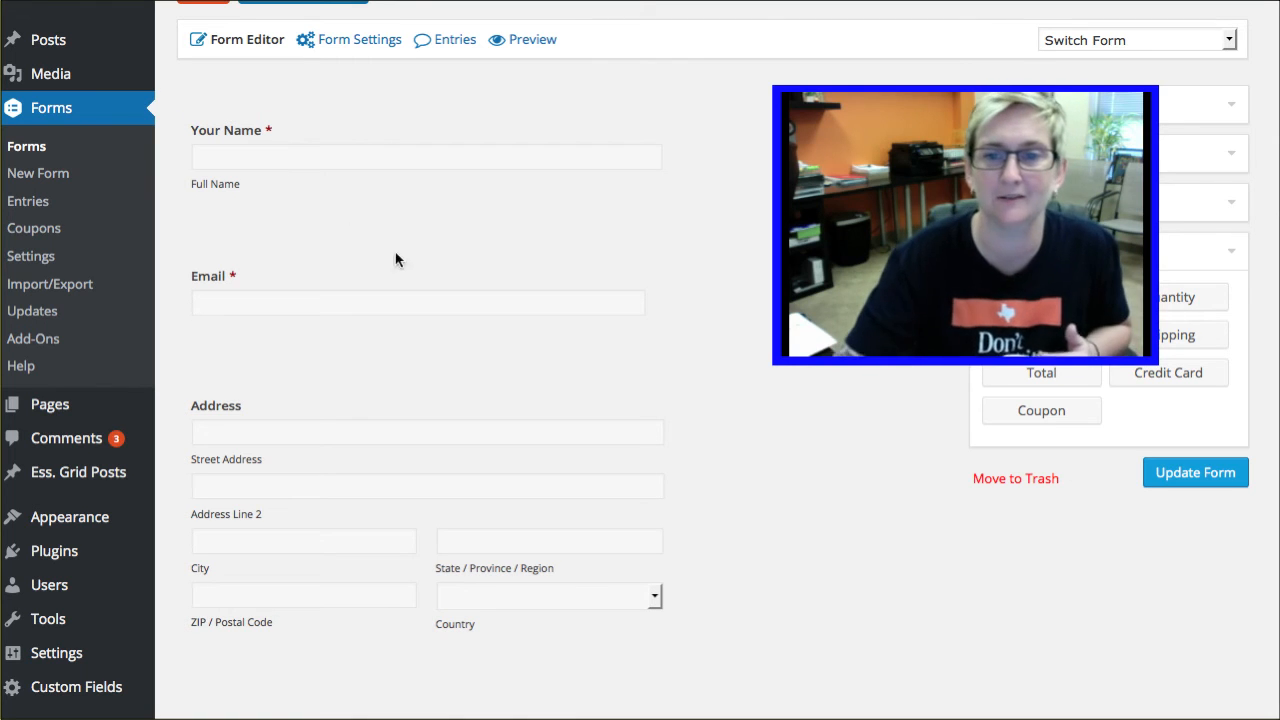
click(1096, 598)
click(1160, 474)
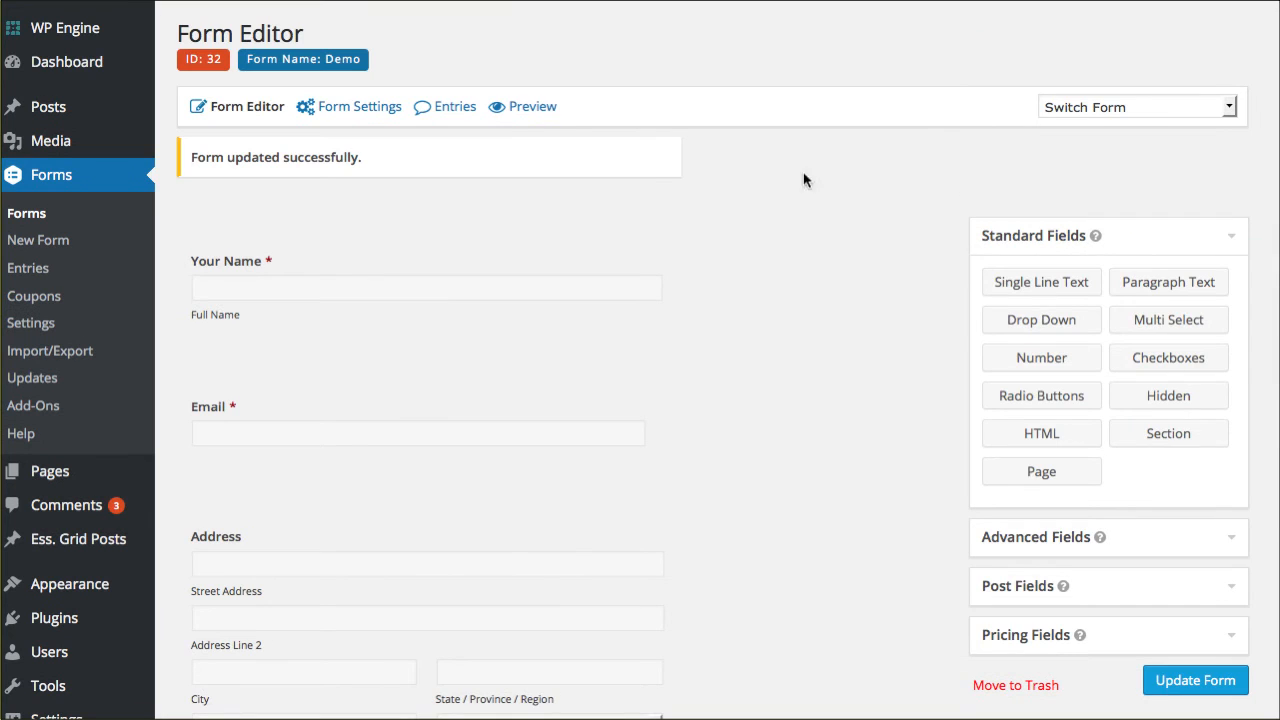
click(533, 108)
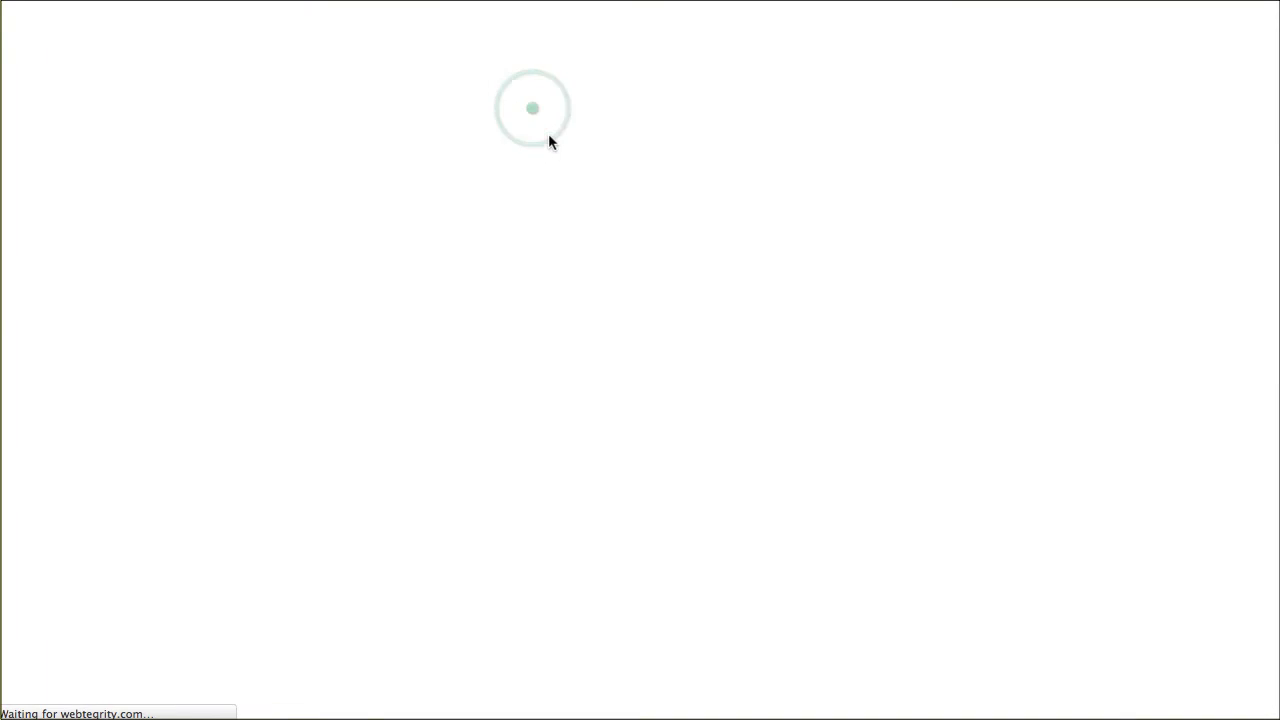
scroll(457, 166, down, 2)
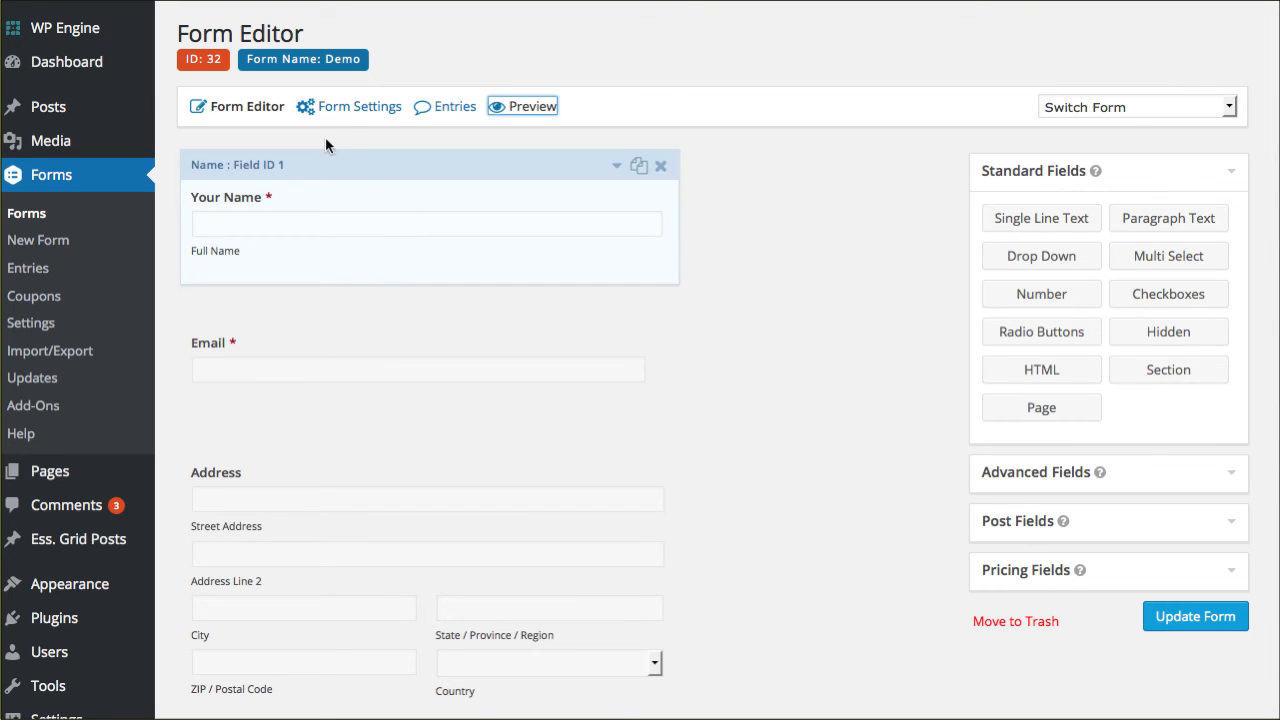
Save the Demo form again and open the PayPal feeds in its form settings.
mouse_move(368, 110)
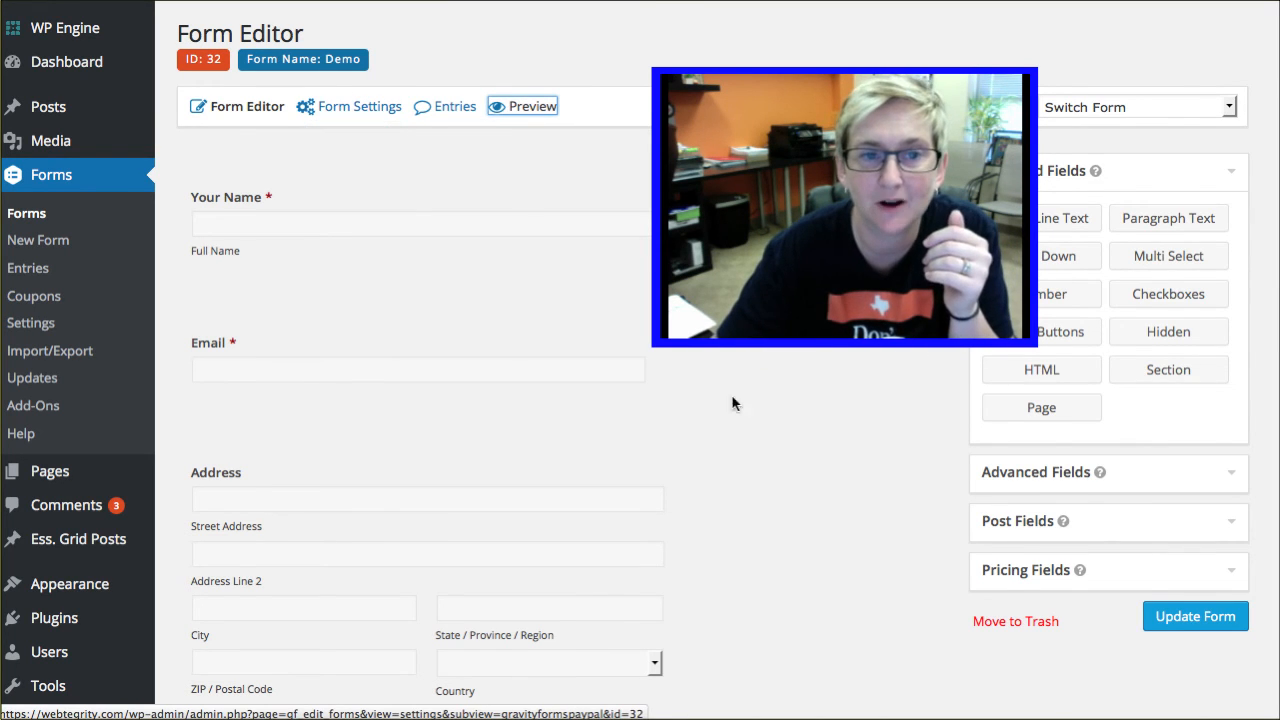
click(1219, 625)
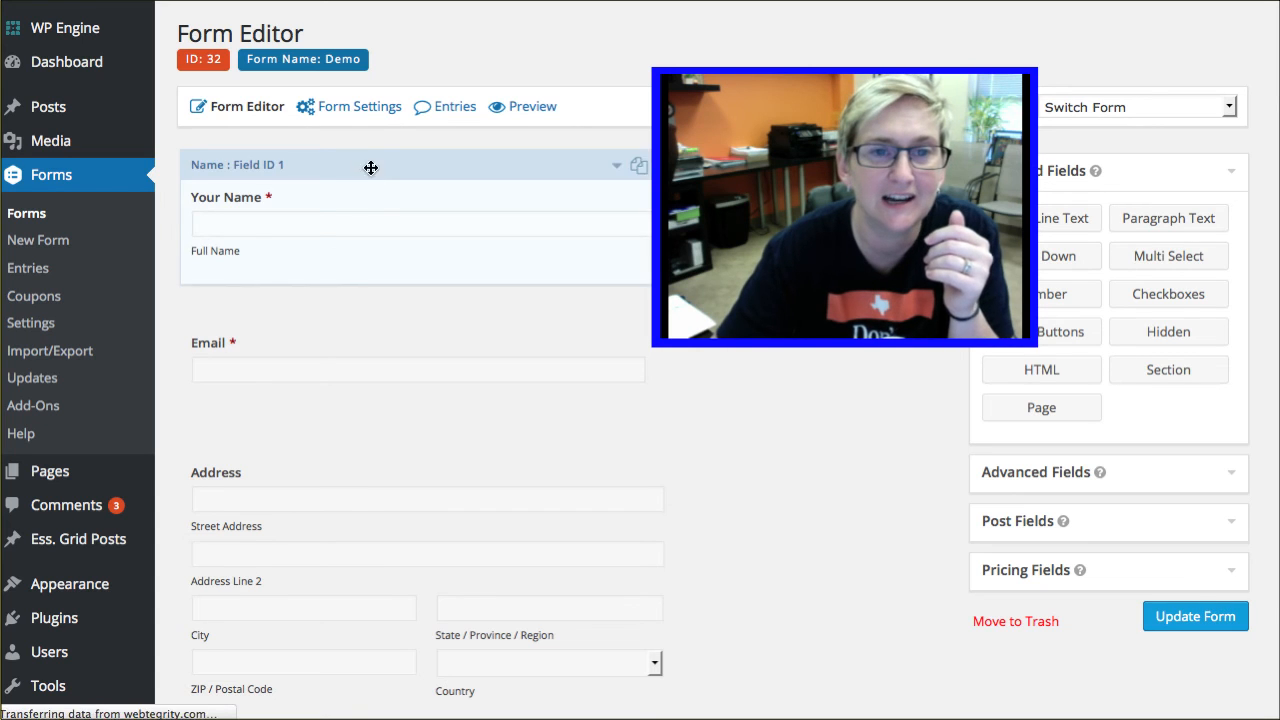
mouse_move(348, 114)
click(334, 210)
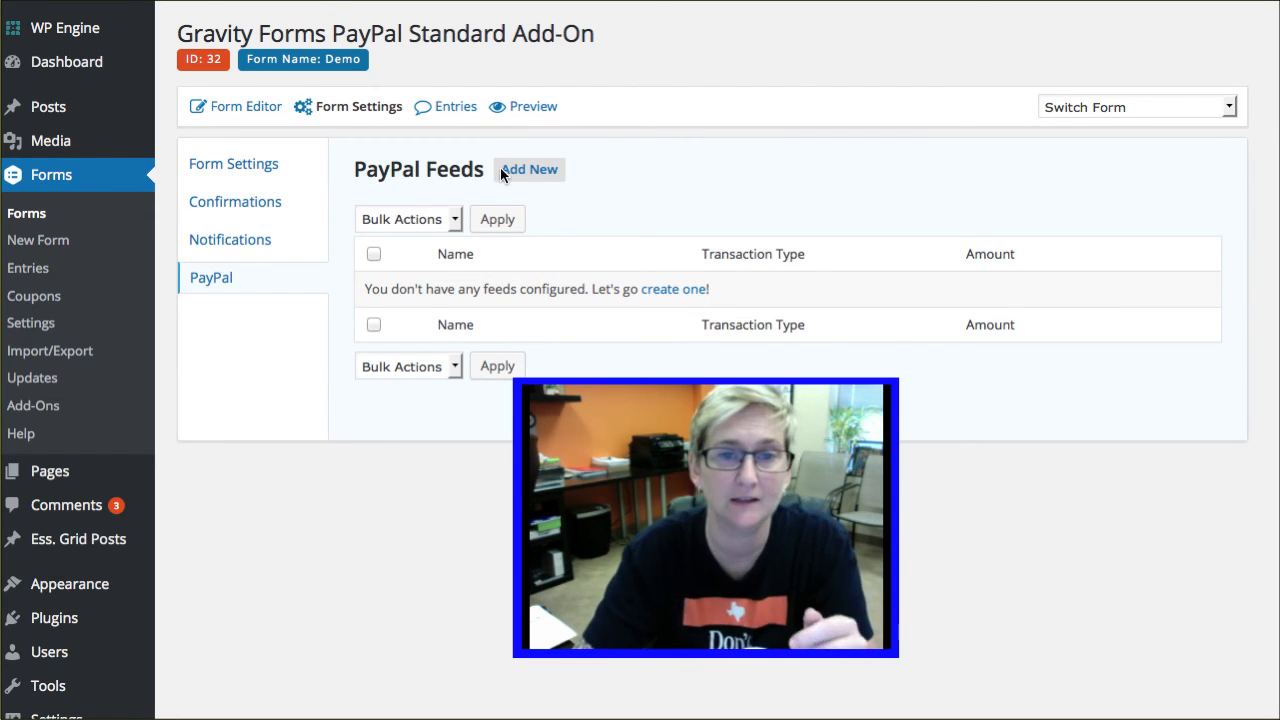
Set up a new PayPal feed named "Registration for Event" in Production mode with transaction type Products and Services.
click(525, 170)
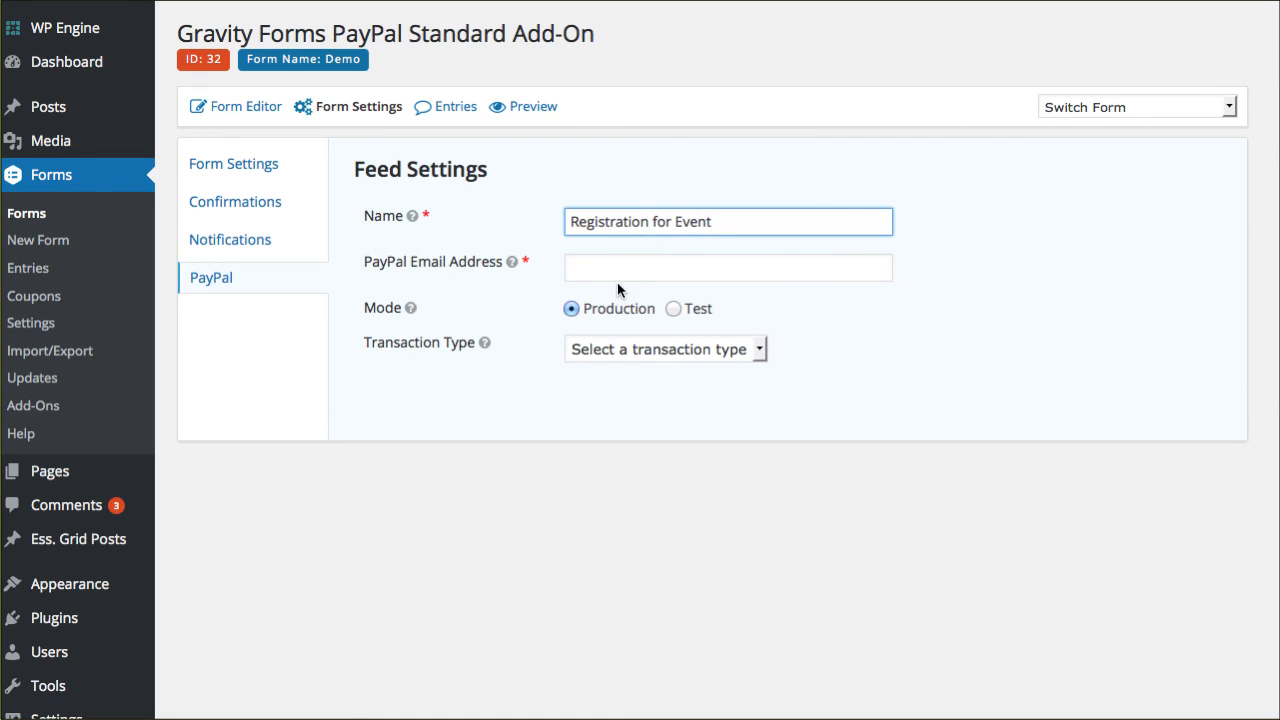
click(1004, 437)
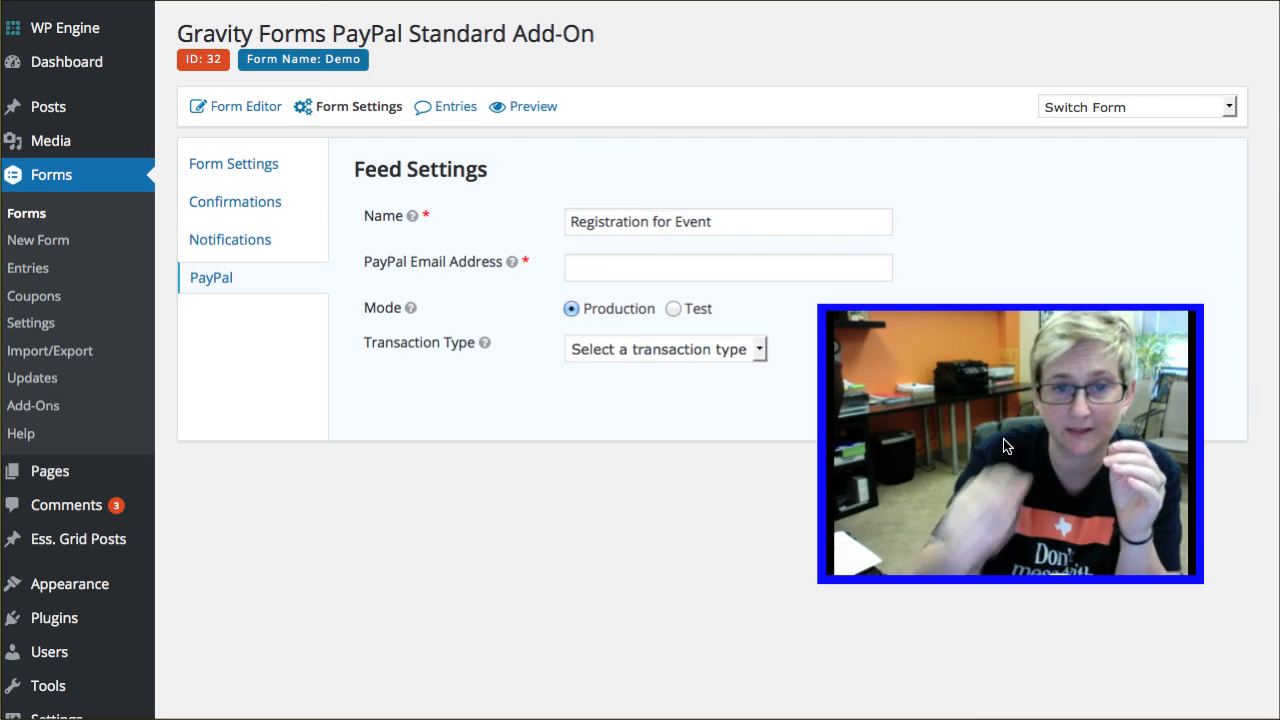
click(648, 268)
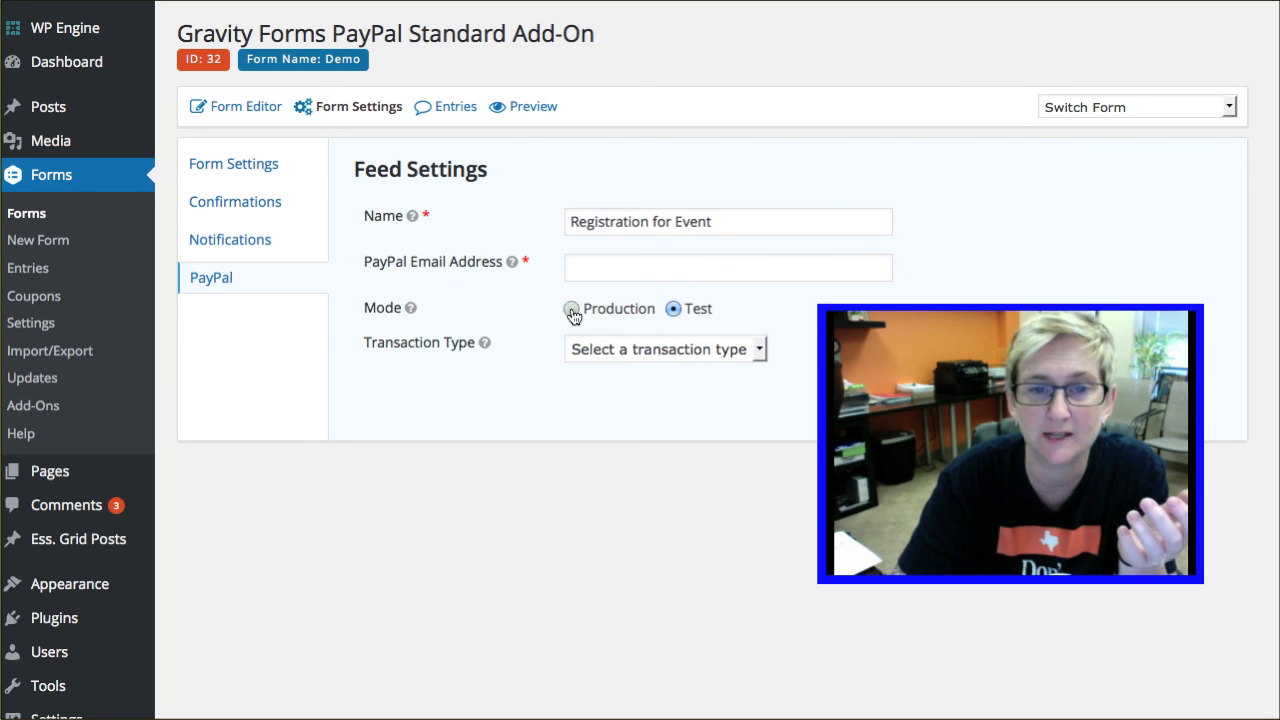
click(712, 360)
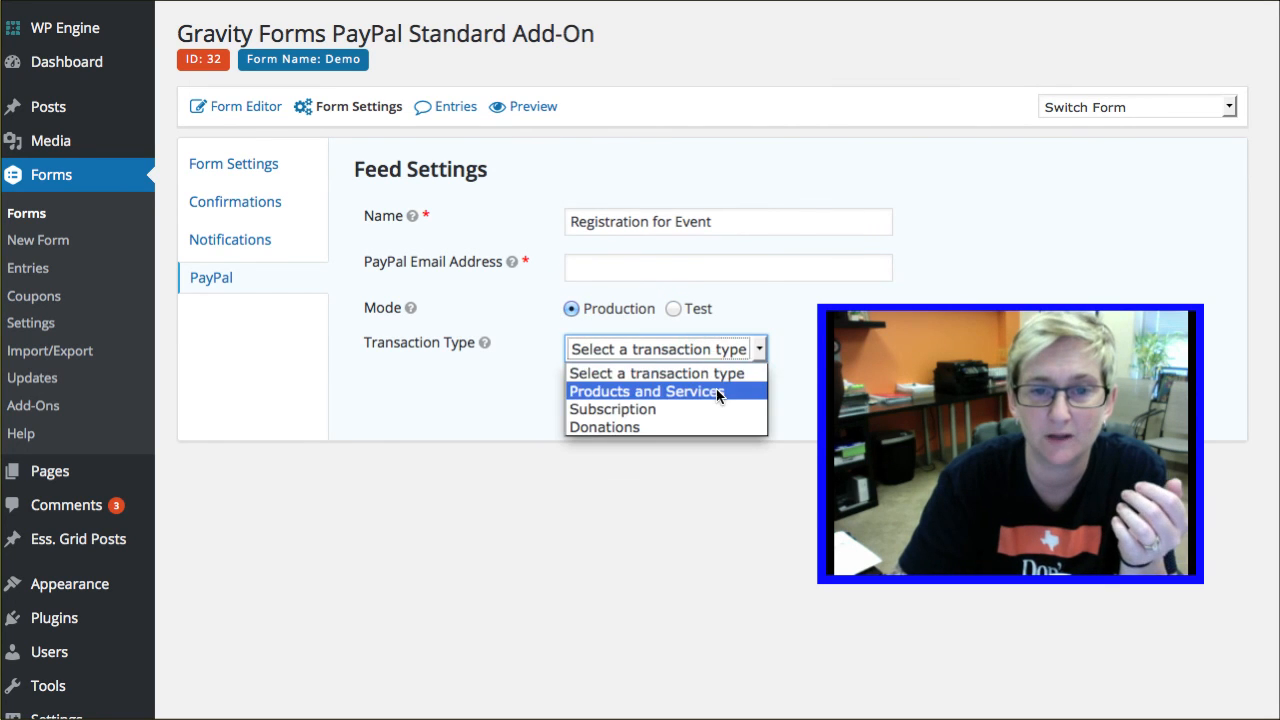
click(718, 393)
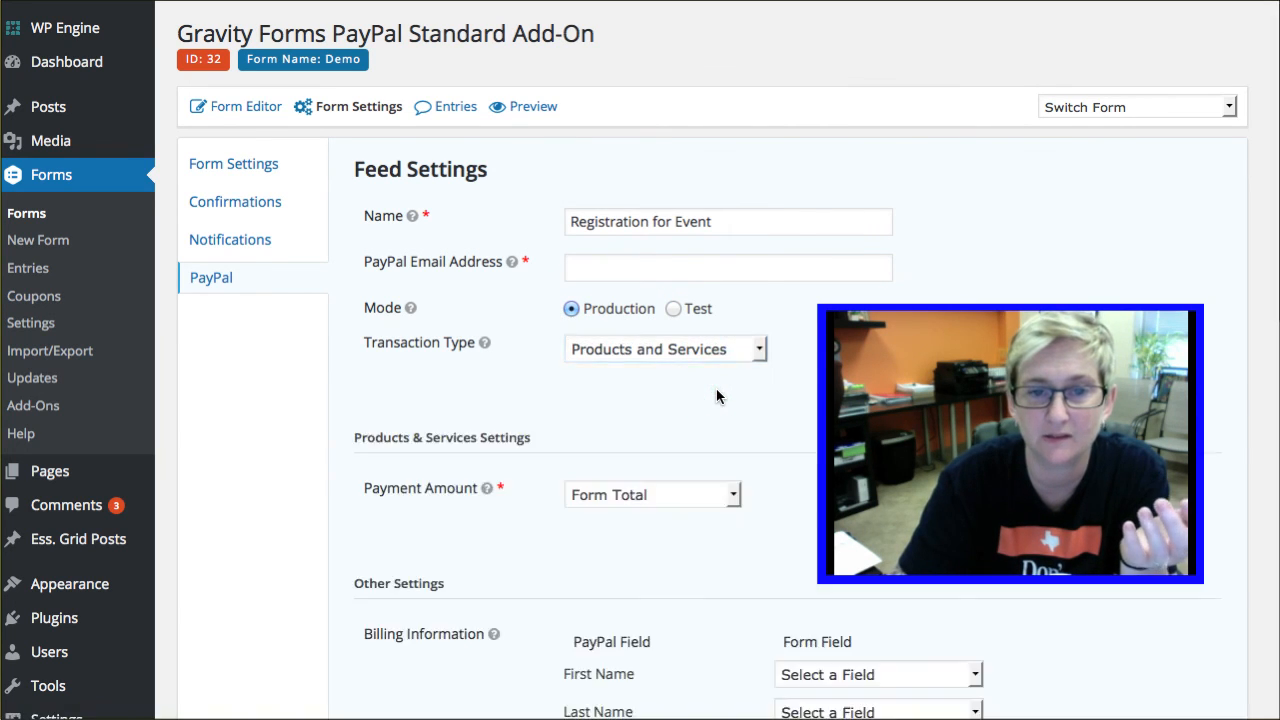
scroll(646, 401, down, 3)
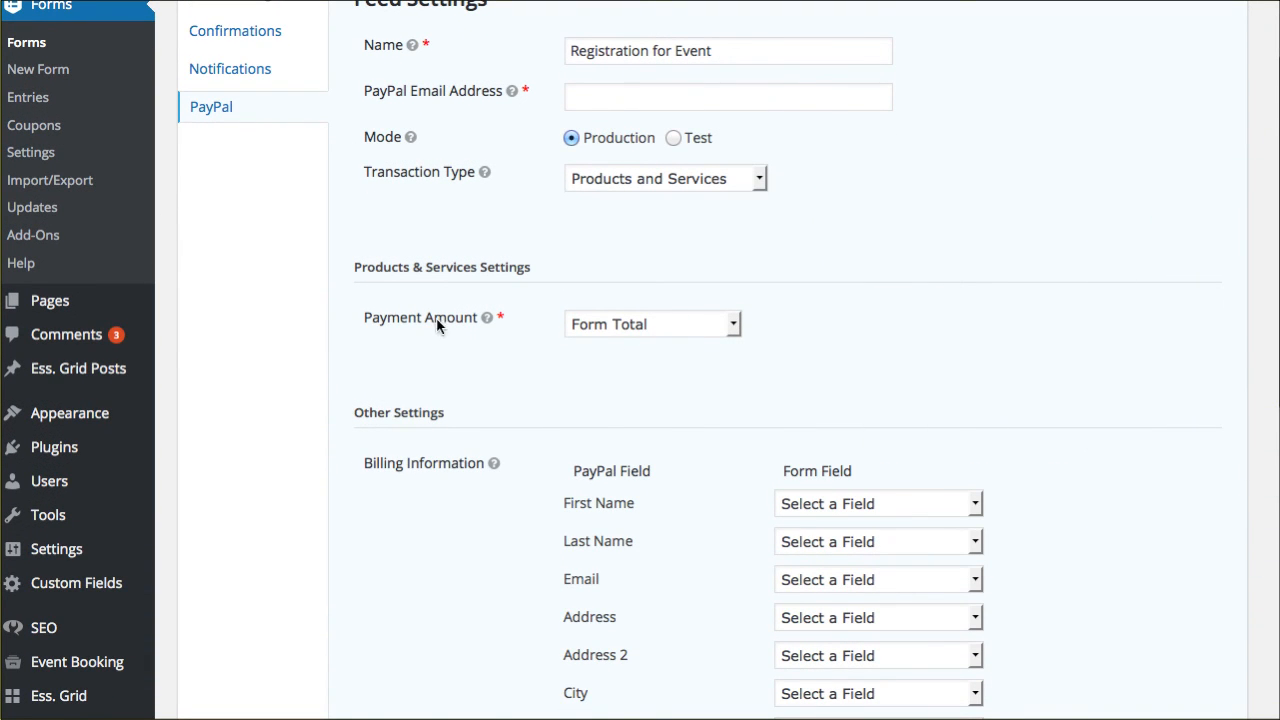
Use Form Total as the payment amount and map the billing First Name to Your Name (First) and Last Name to Your Name (Last).
click(575, 330)
click(576, 330)
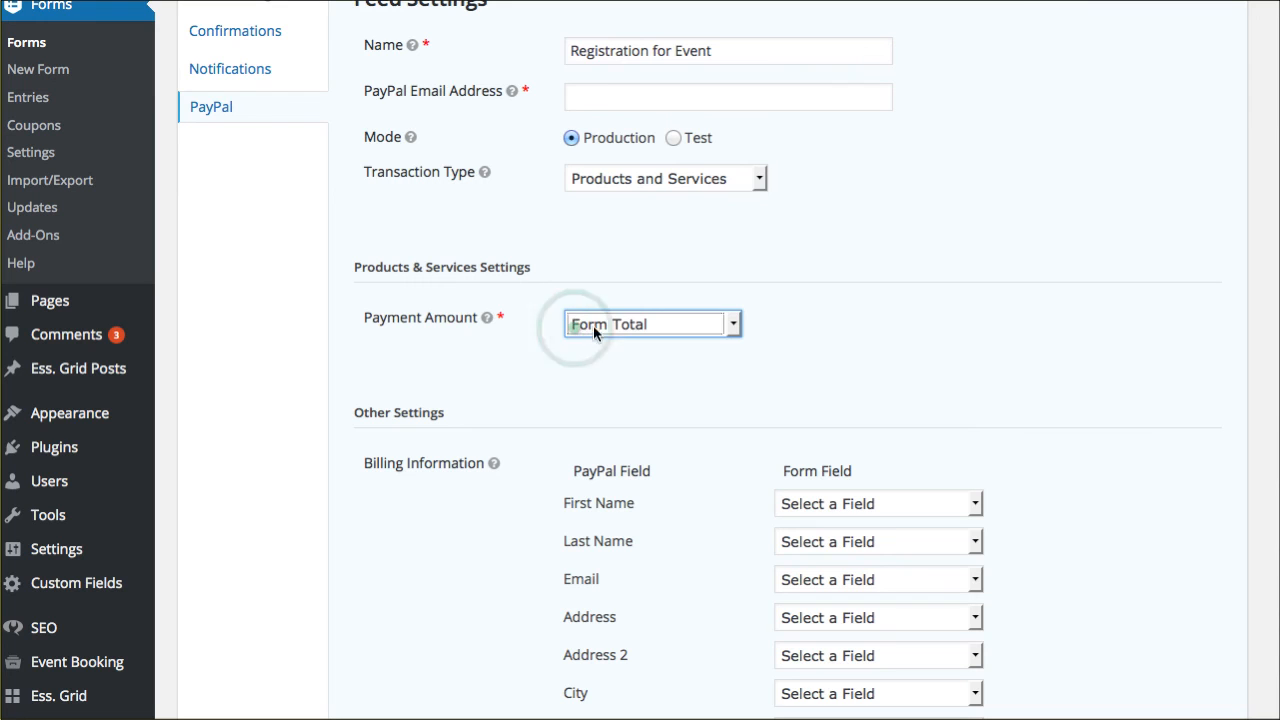
scroll(700, 340, down, 3)
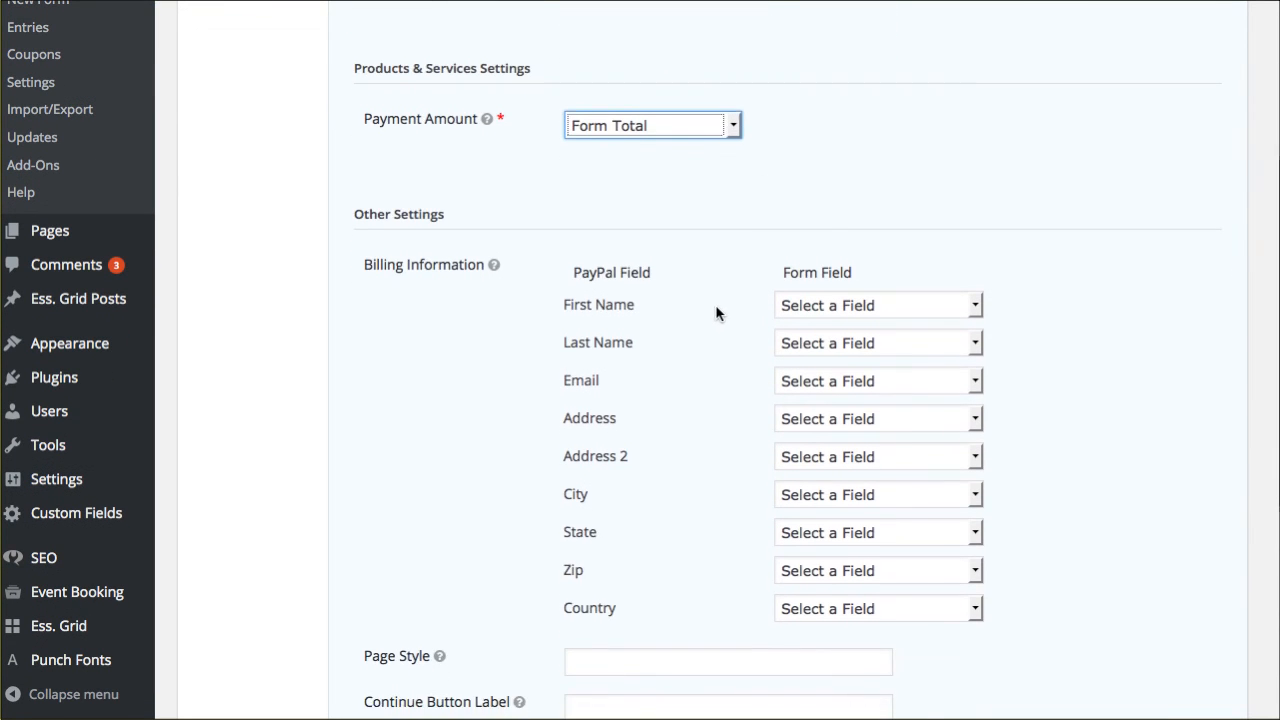
click(852, 212)
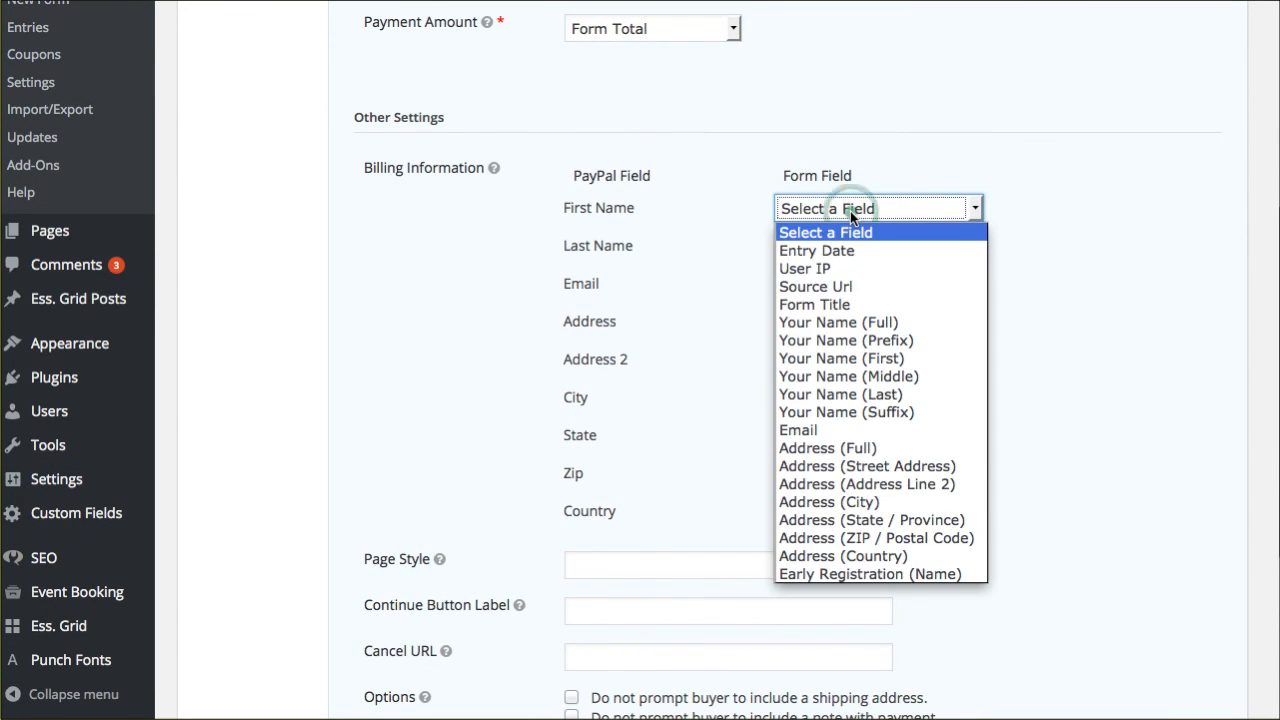
click(840, 358)
click(811, 244)
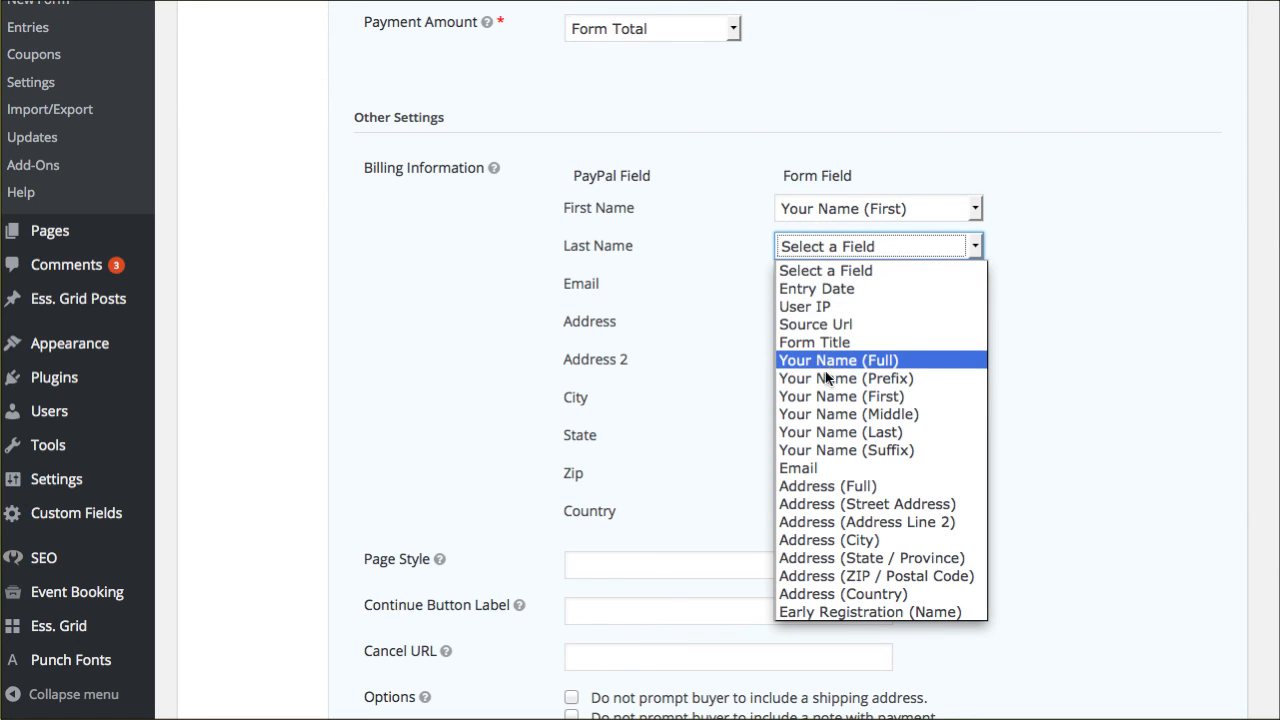
click(810, 432)
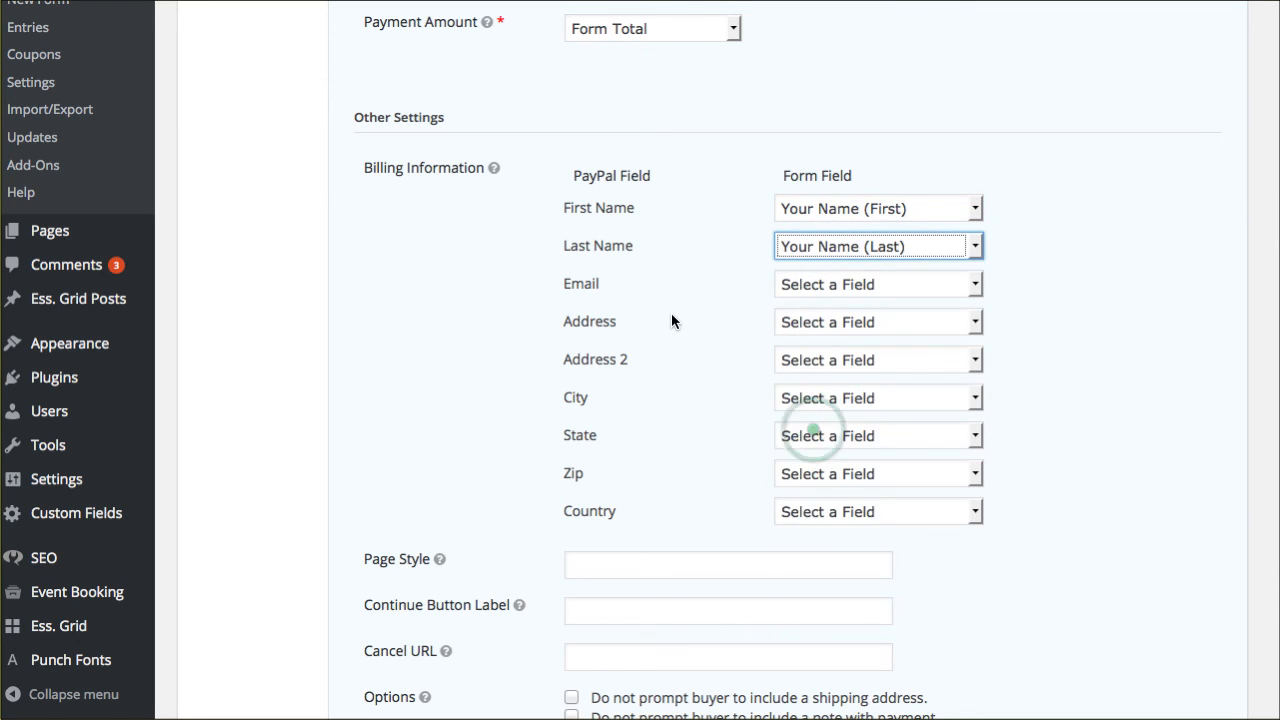
Read the help for the PayPal feed's Page Style option and place the cursor in its field.
scroll(640, 310, down, 5)
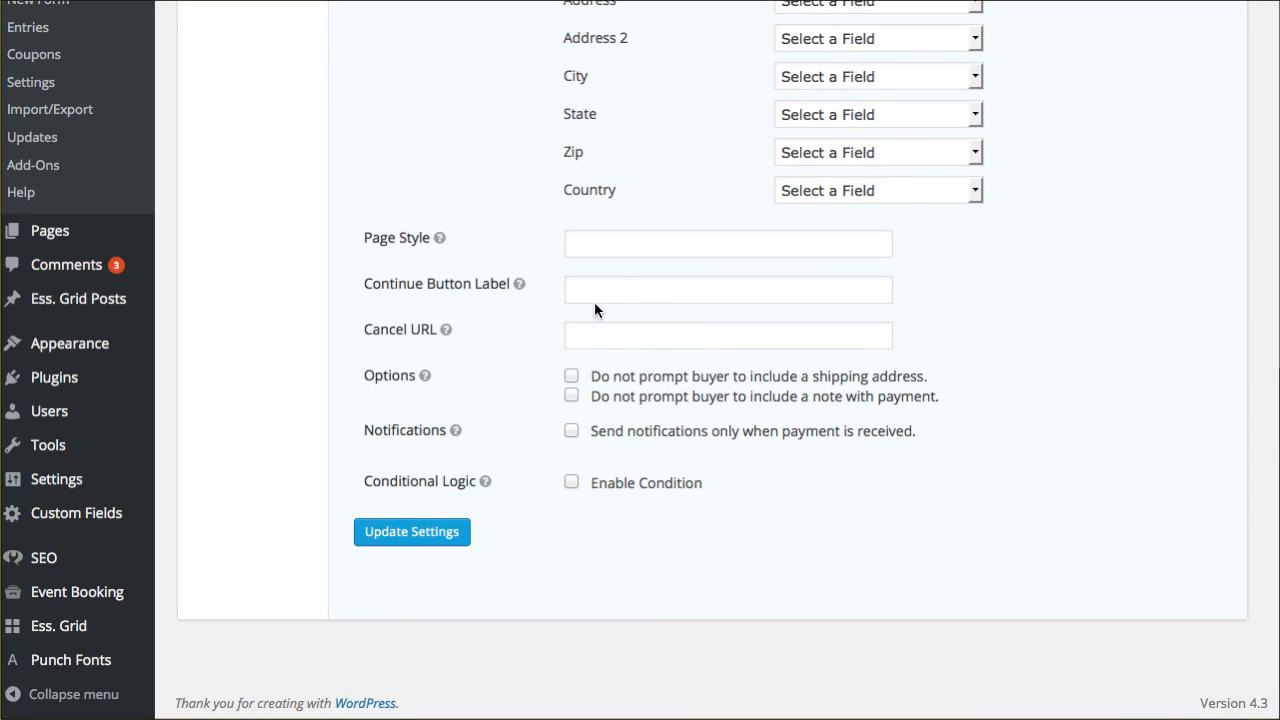
mouse_move(441, 246)
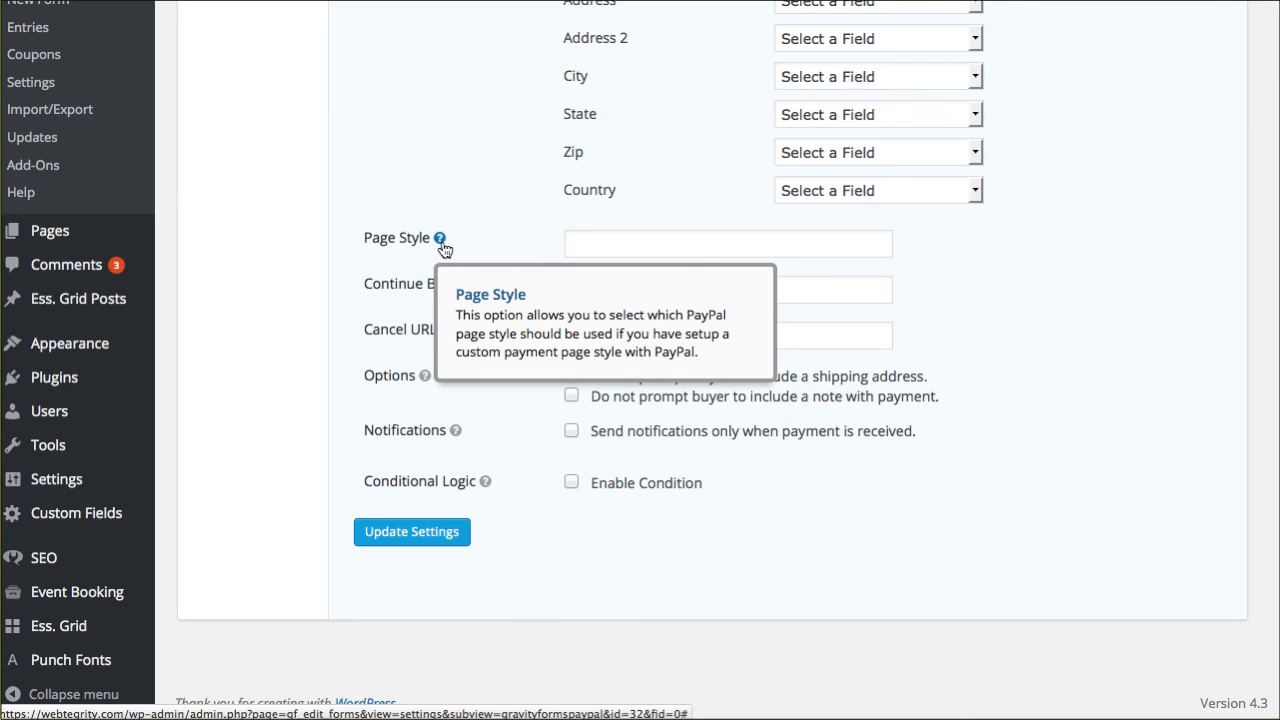
click(589, 242)
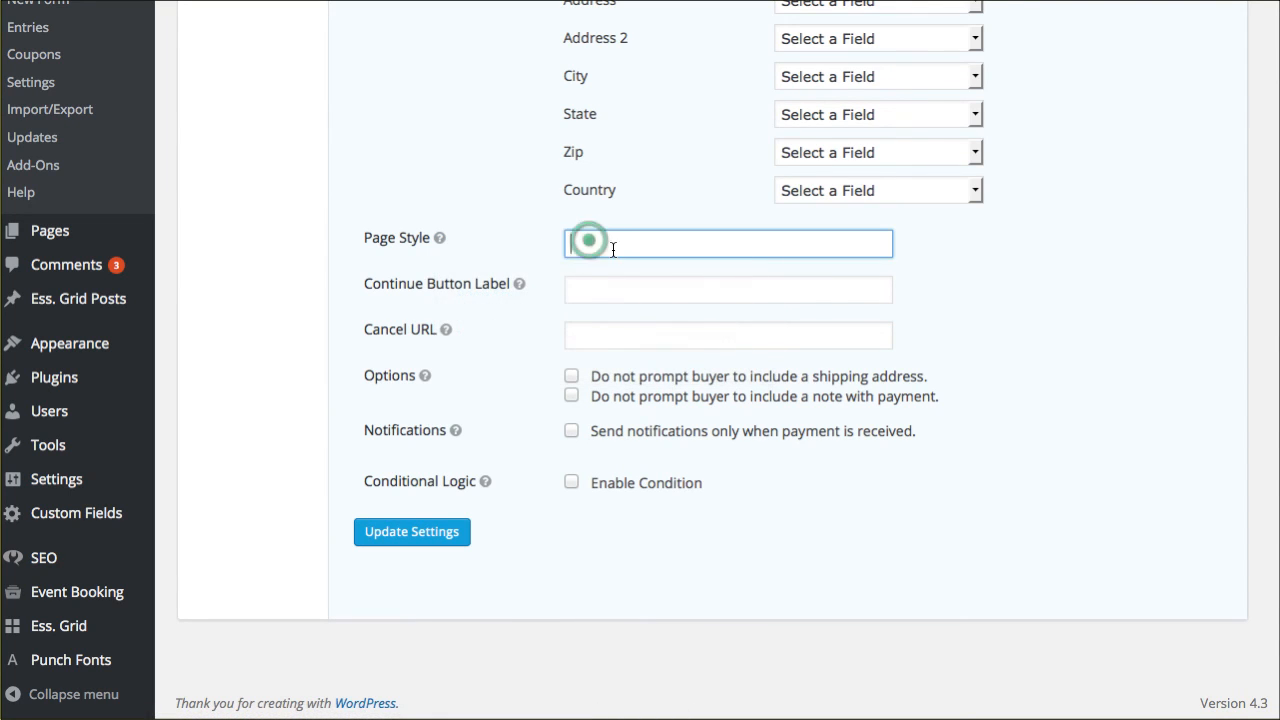